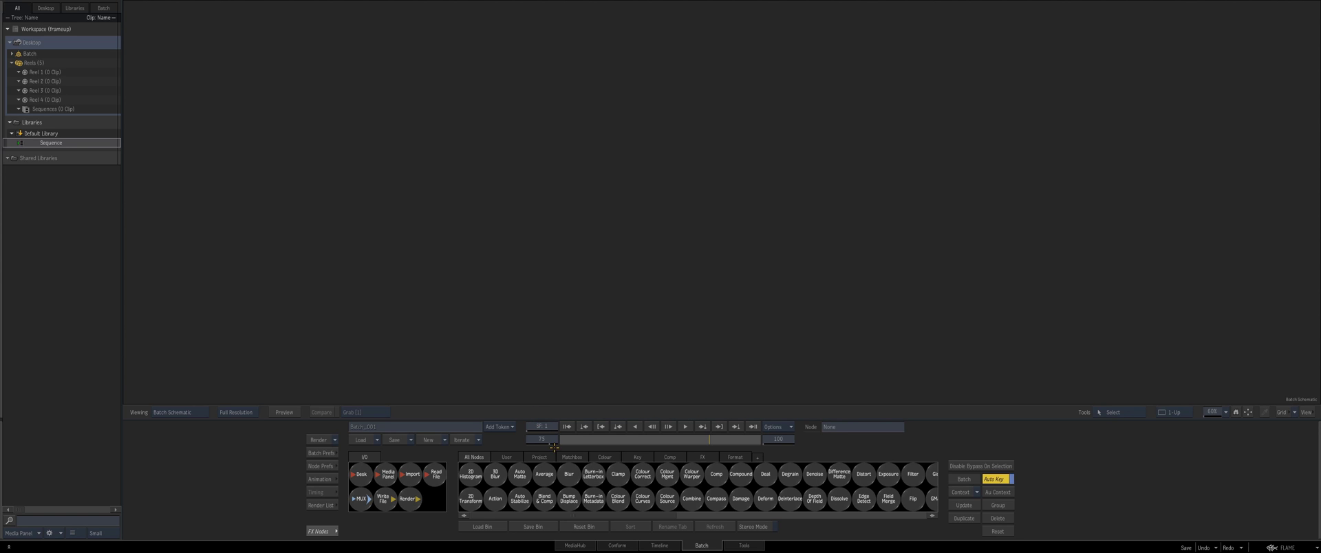
Add an Action node to the empty batch schematic and place it near the middle
{"action": "left_click_drag", "start_coordinate": [495, 498], "coordinate": [626, 198]}
{"action": "key", "text": "f"}
{"action": "left_click_drag", "start_coordinate": [704, 192], "coordinate": [605, 190]}
{"action": "key", "text": "f"}
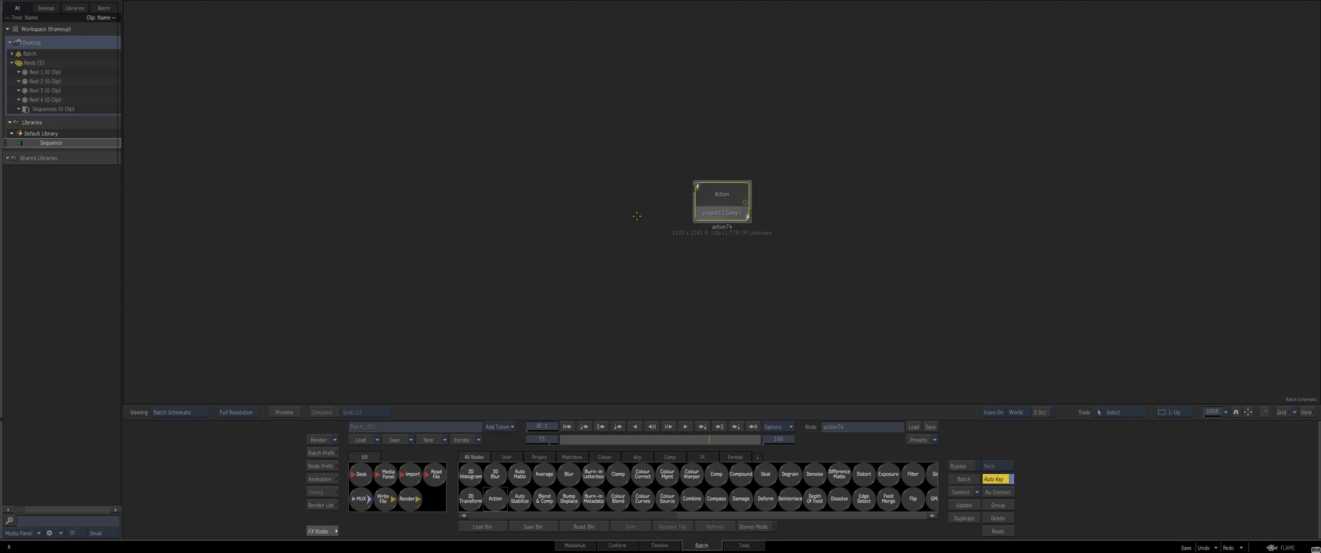
{"action": "left_click_drag", "start_coordinate": [723, 199], "coordinate": [593, 243]}
Open the Action node to inspect its default camera, and return to the batch schematic
{"action": "double_click", "coordinate": [623, 222]}
{"action": "double_click", "coordinate": [594, 242]}
{"action": "left_click_drag", "start_coordinate": [542, 111], "coordinate": [540, 118]}
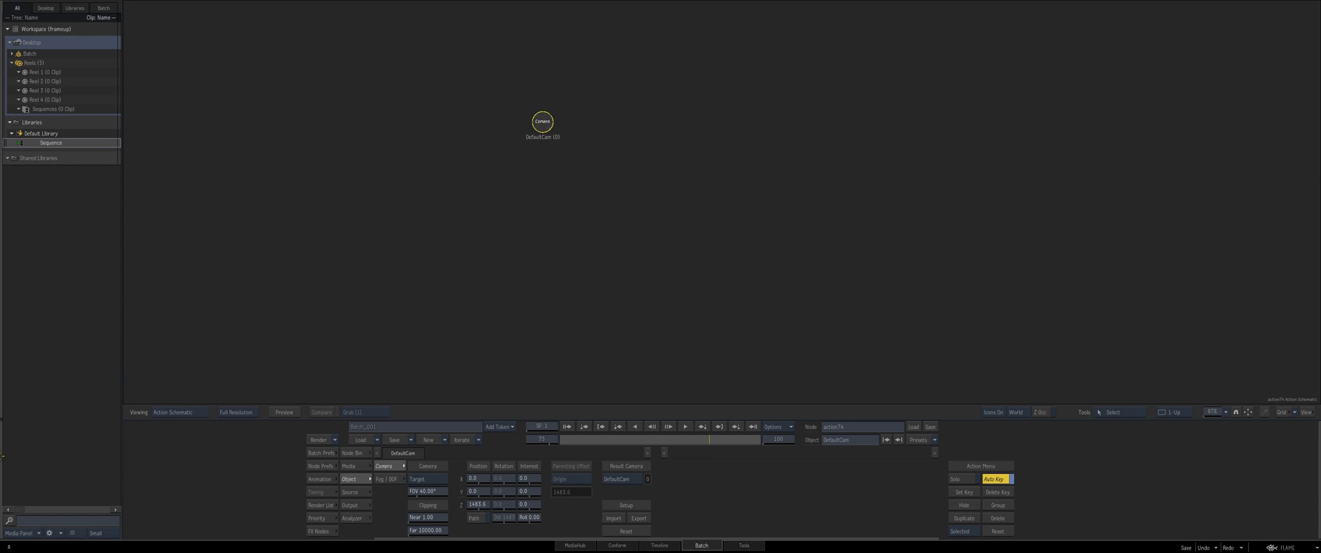
{"action": "key", "text": "Escape"}
{"action": "left_click_drag", "start_coordinate": [570, 237], "coordinate": [606, 217]}
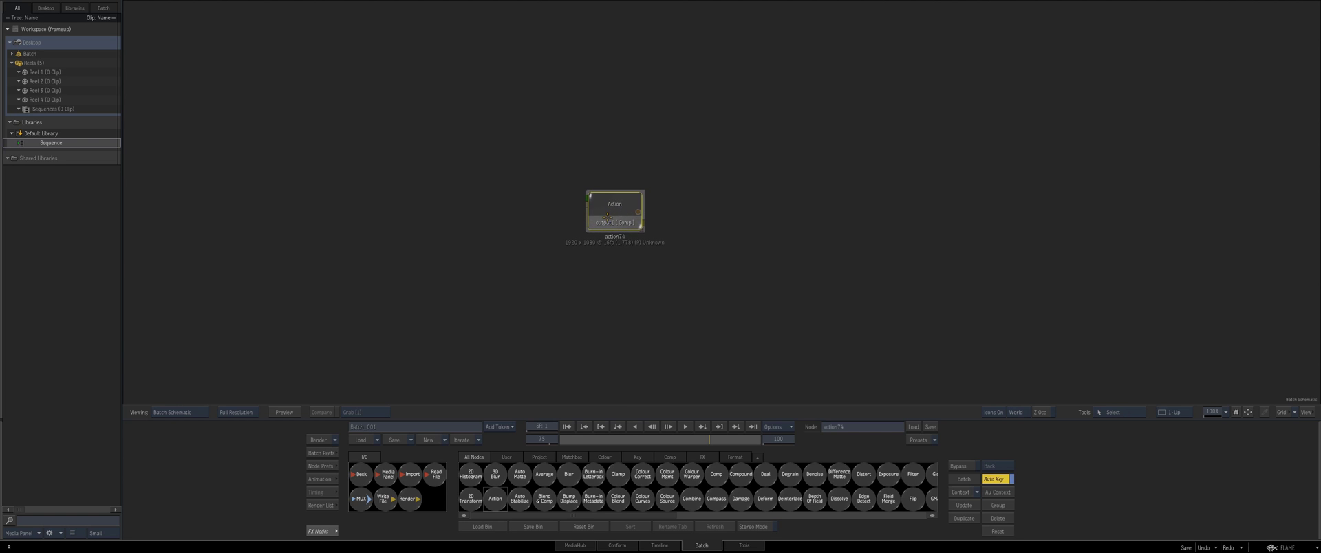
Add a Colour Source node beside the Action node and set its pattern to PAL Bars
{"action": "left_click", "coordinate": [601, 456]}
{"action": "left_click_drag", "start_coordinate": [514, 474], "coordinate": [400, 258]}
{"action": "left_click", "coordinate": [537, 466]}
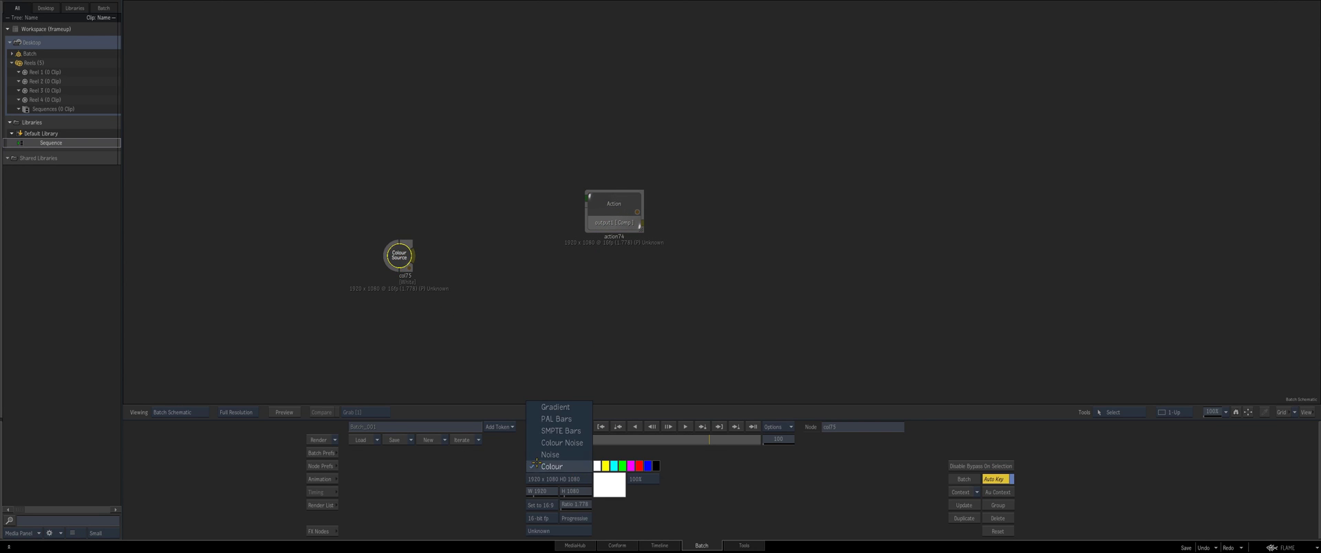
{"action": "left_click", "coordinate": [556, 418]}
Set the colour source's resolution to 1024 by 1024 and its aspect ratio to w:h
{"action": "left_click", "coordinate": [534, 491]}
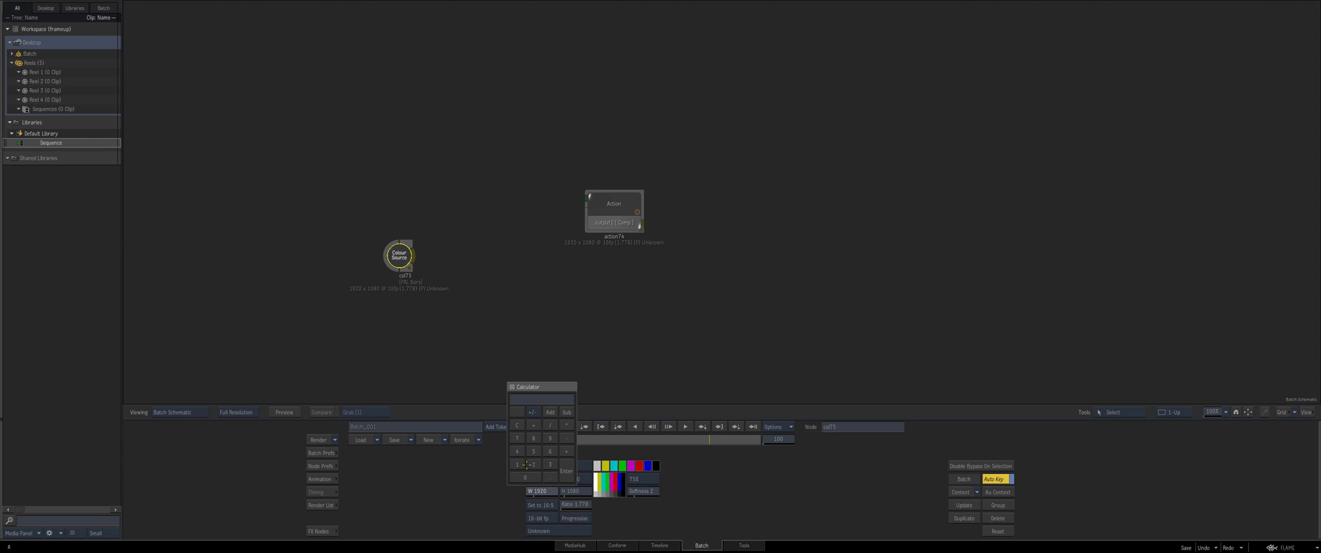
{"action": "key", "text": "Return"}
{"action": "left_click", "coordinate": [570, 492]}
{"action": "type", "text": "1024"}
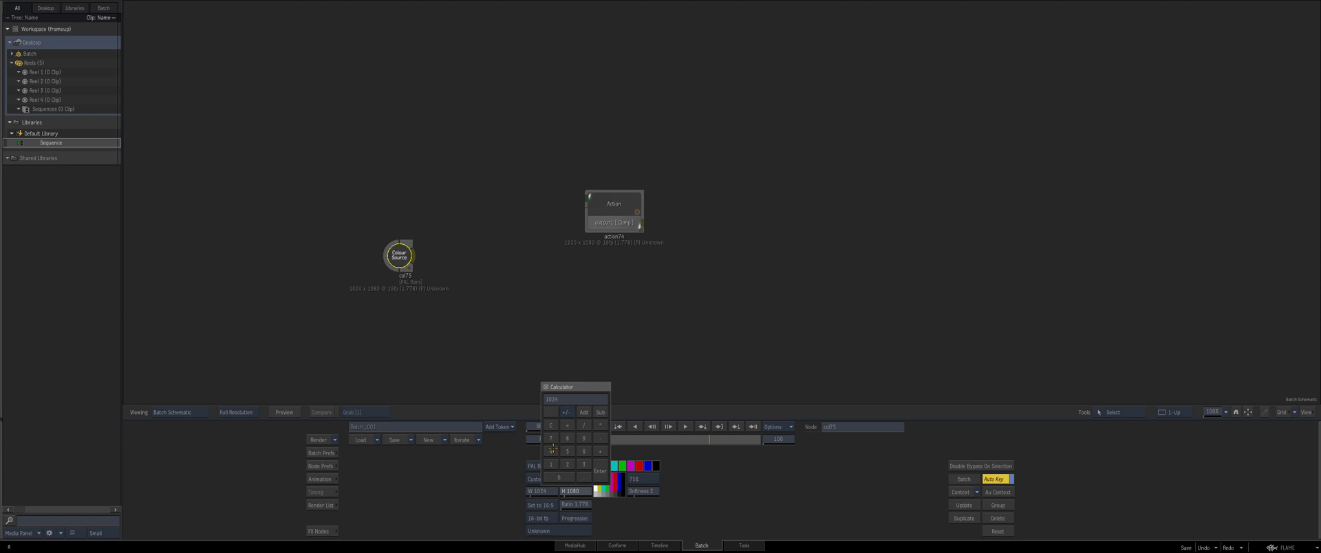
{"action": "key", "text": "Return"}
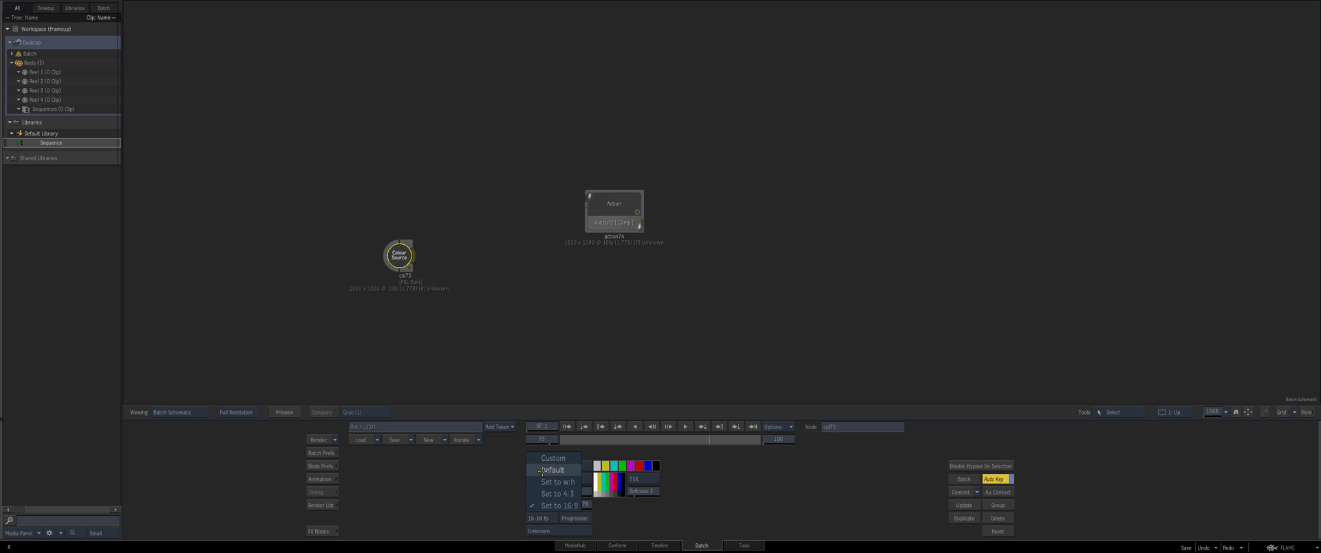
{"action": "key", "text": "F4"}
{"action": "key", "text": "Escape"}
Feed the colour source into the Action node through a new media input and display the Action output
{"action": "left_click_drag", "start_coordinate": [592, 229], "coordinate": [542, 268]}
{"action": "key", "text": "p"}
{"action": "left_click", "coordinate": [647, 247]}
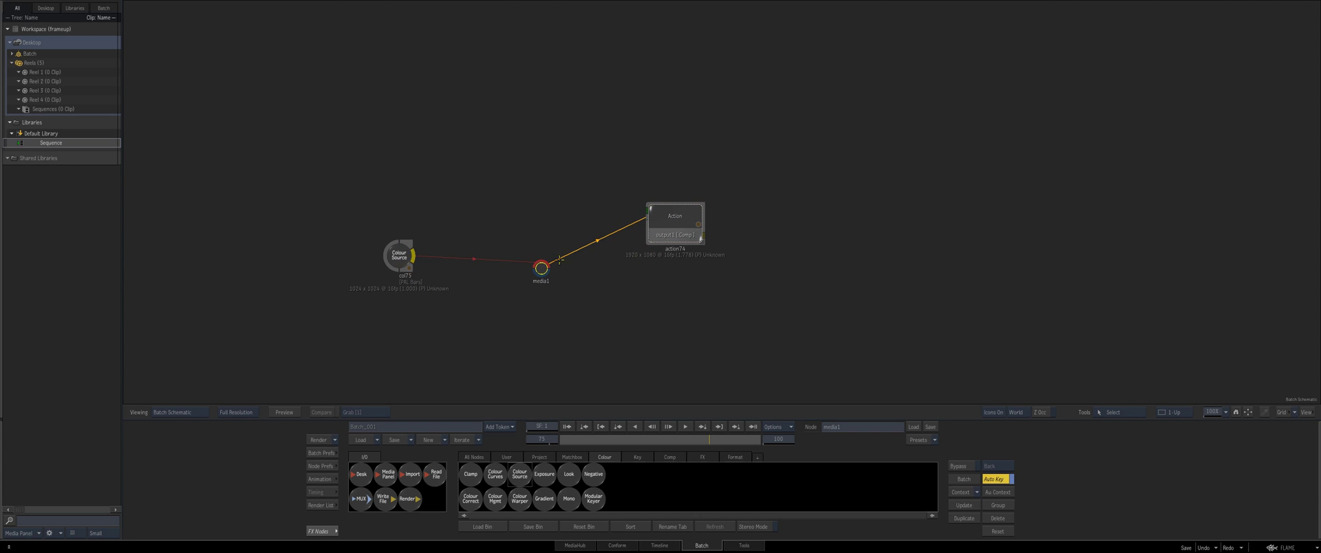
{"action": "left_click_drag", "start_coordinate": [675, 232], "coordinate": [672, 234]}
{"action": "key", "text": "F4"}
{"action": "left_click_drag", "start_coordinate": [649, 274], "coordinate": [473, 338], "text": "ctrl"}
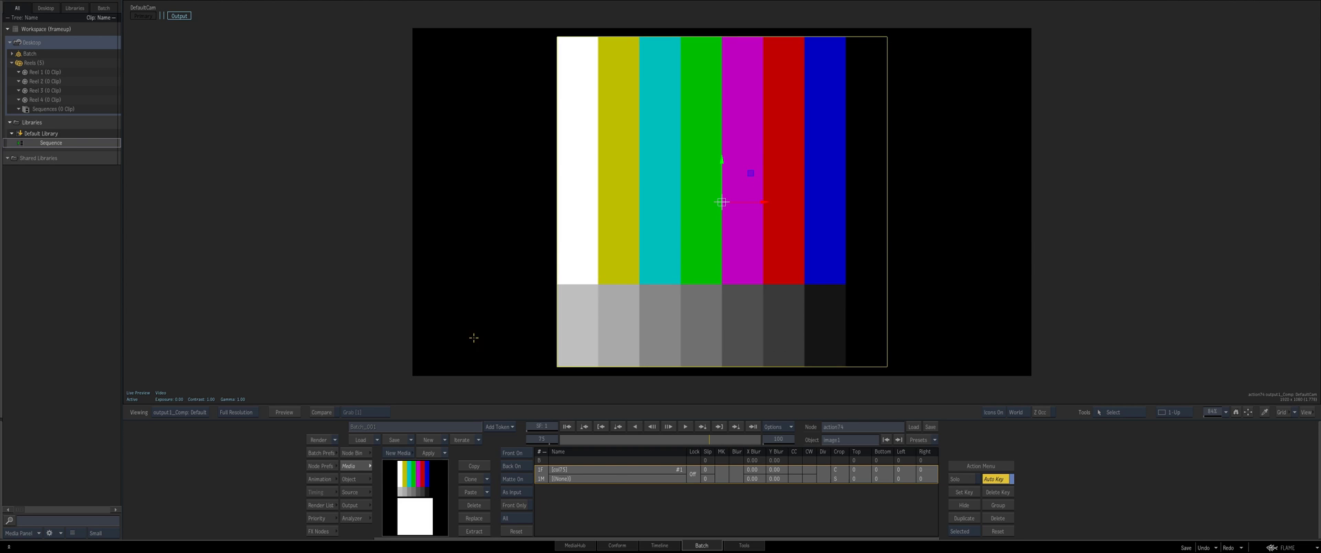
Open the Action node preferences and examine the bars through the working camera before returning to the default camera output
{"action": "left_click", "coordinate": [319, 468]}
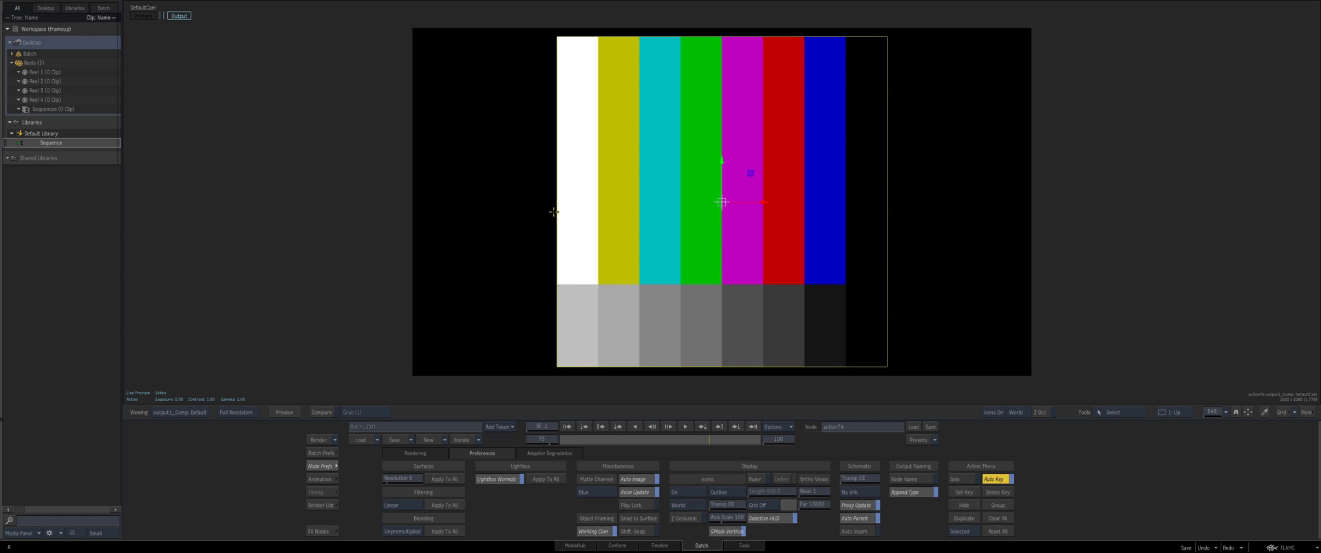
{"action": "key", "text": "4"}
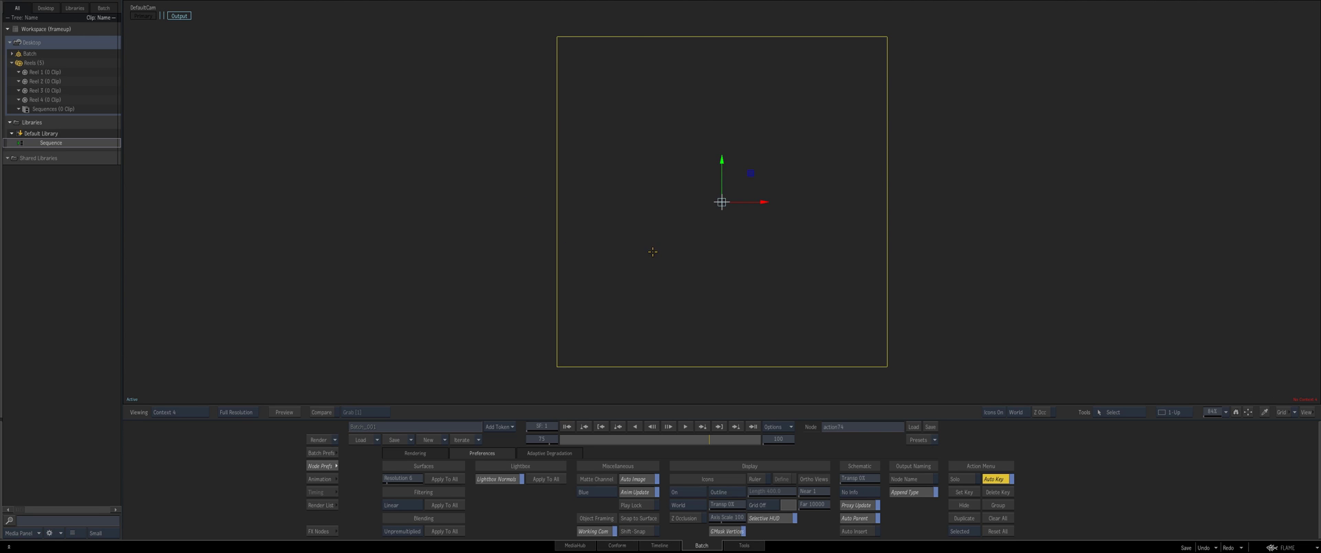
{"action": "key", "text": "F4"}
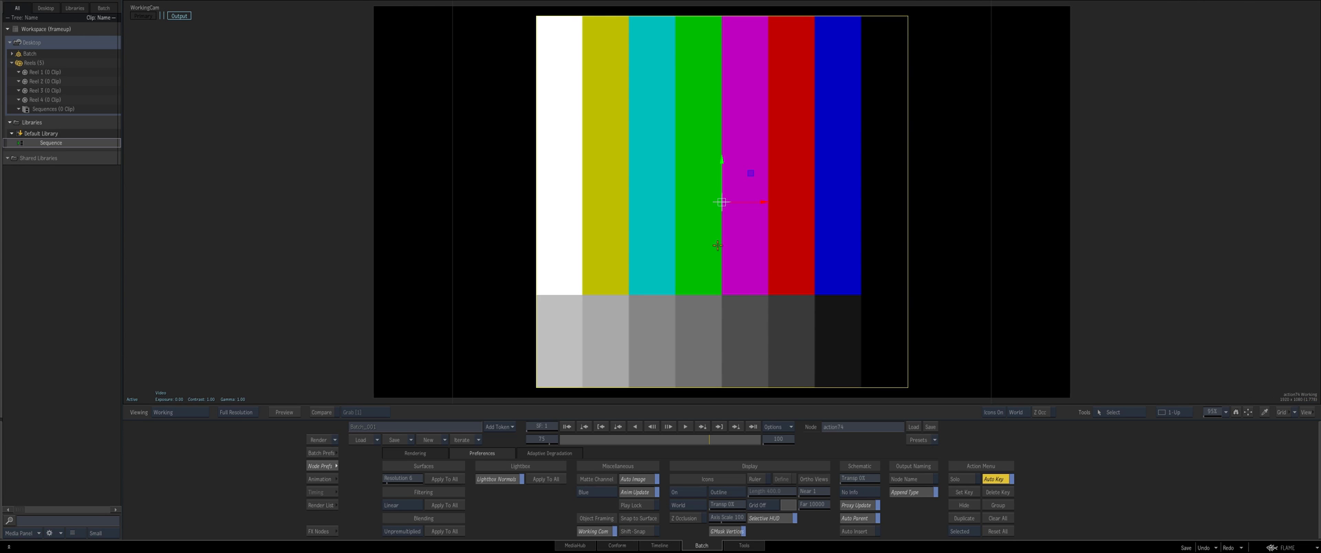
{"action": "left_click_drag", "start_coordinate": [701, 233], "coordinate": [698, 221]}
{"action": "middle_click_drag", "start_coordinate": [699, 220], "coordinate": [683, 292]}
{"action": "key", "text": "F4"}
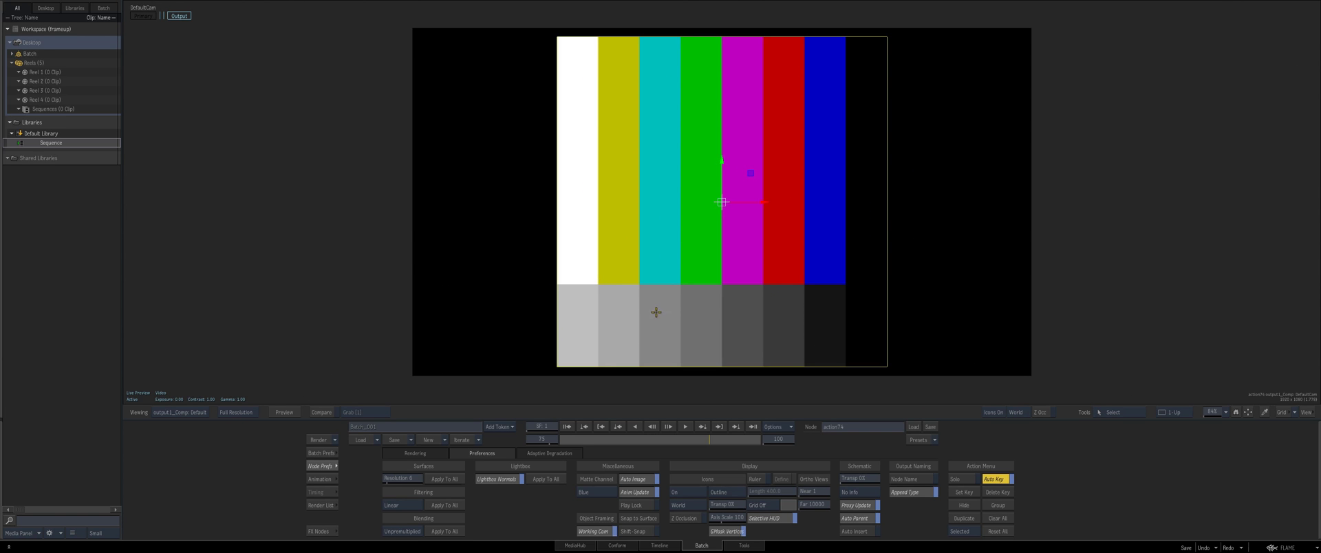
Duplicate the image's axis together with its image in the Action schematic
{"action": "key", "text": "F8"}
{"action": "left_click", "coordinate": [592, 229]}
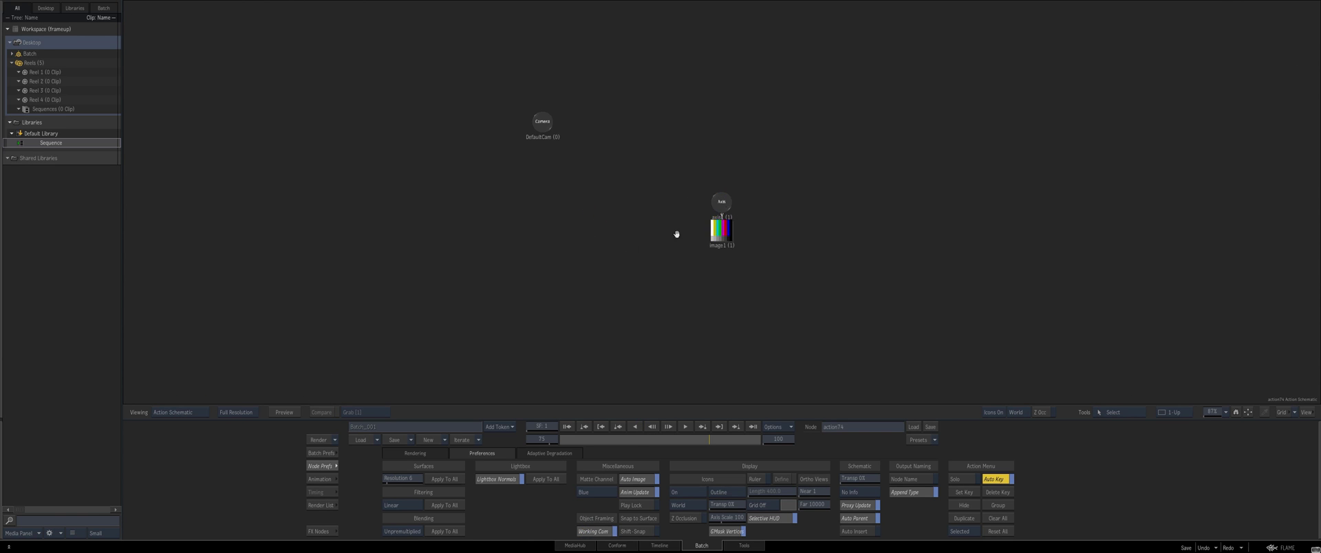
{"action": "middle_click_drag", "start_coordinate": [675, 232], "coordinate": [510, 267]}
{"action": "left_click_drag", "start_coordinate": [486, 200], "coordinate": [584, 313], "text": "ctrl"}
{"action": "right_click", "coordinate": [558, 238]}
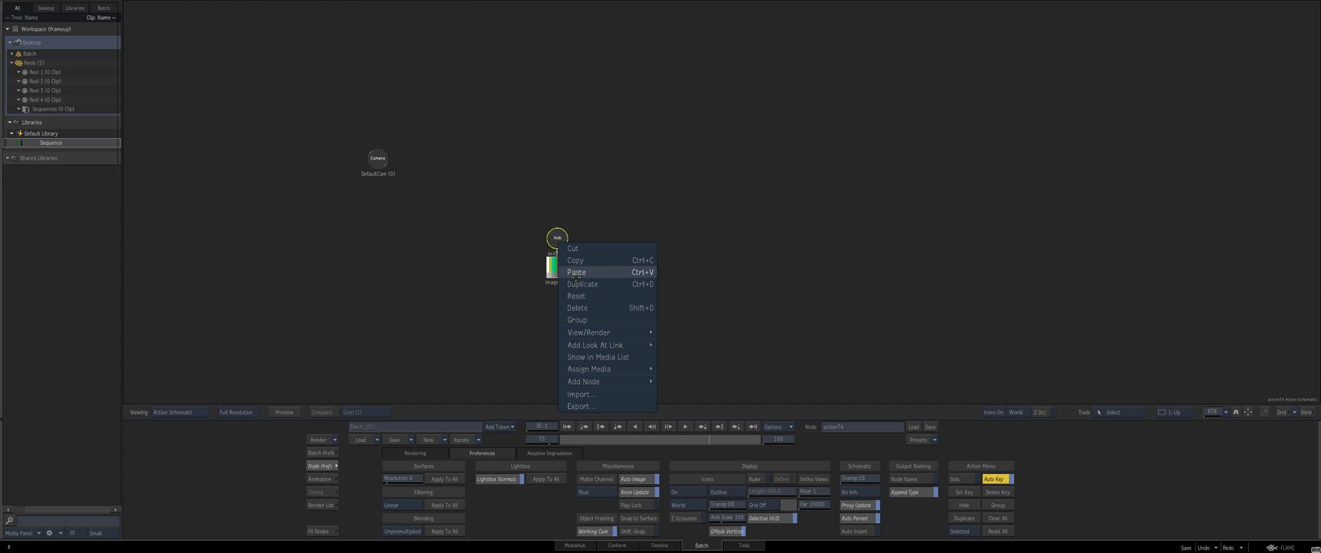
{"action": "left_click", "coordinate": [592, 273]}
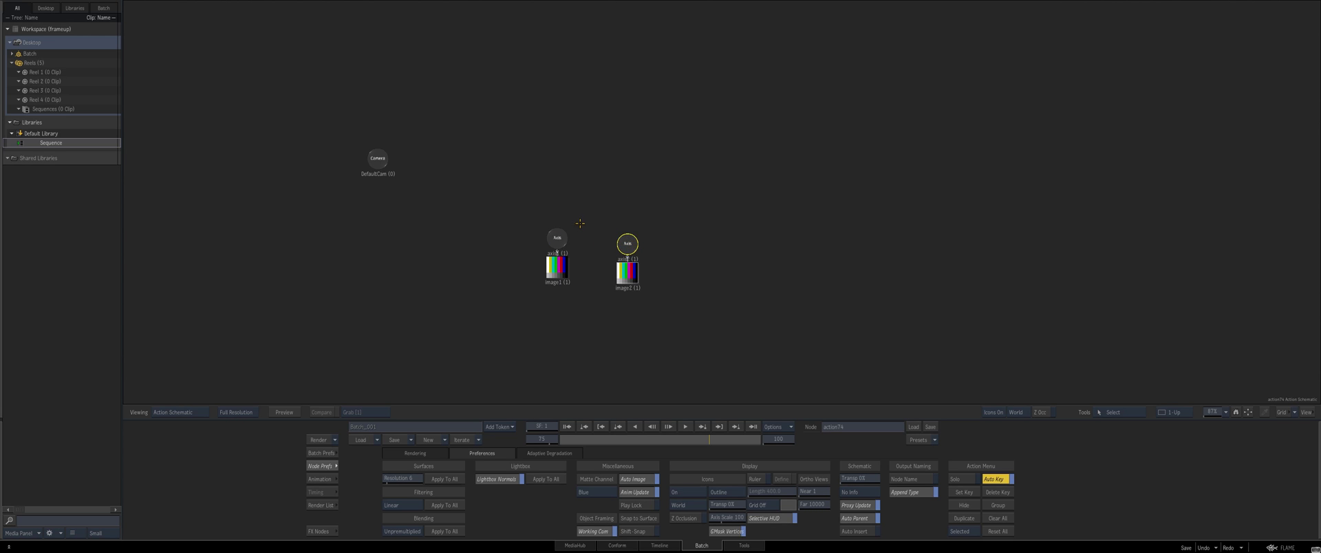
Switch to a two-up layout showing the Action schematic beside the top view
{"action": "key", "text": "alt+2"}
{"action": "left_click", "coordinate": [860, 277]}
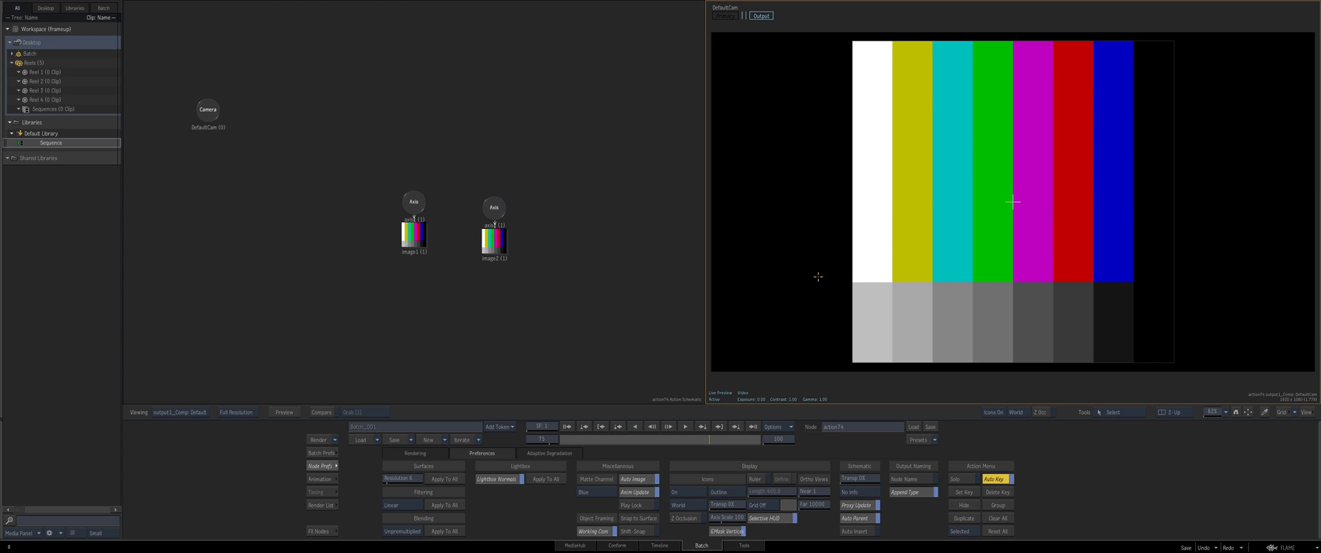
{"action": "key", "text": "F5"}
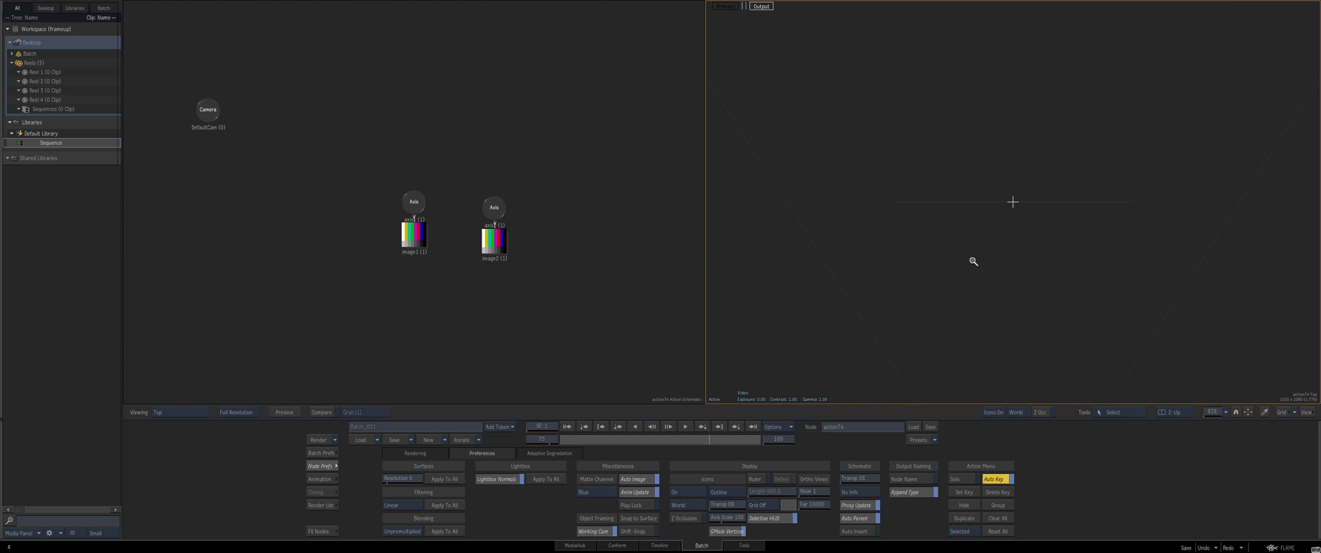
Move the second image's axis back and to the right of the first image in the top view
{"action": "left_click", "coordinate": [494, 209]}
{"action": "left_click_drag", "start_coordinate": [937, 205], "coordinate": [1024, 166], "text": "ctrl"}
{"action": "left_click_drag", "start_coordinate": [984, 228], "coordinate": [1070, 258]}
{"action": "left_click_drag", "start_coordinate": [1107, 193], "coordinate": [1101, 174]}
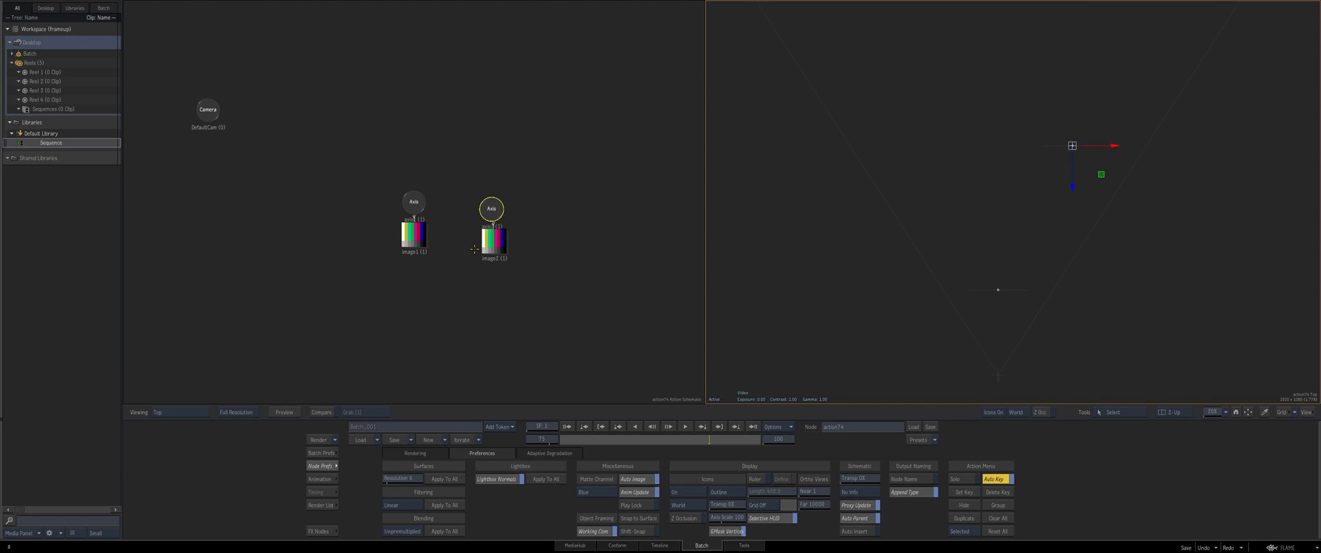
Duplicate the second axis with its image and move the copy farther back and to the left of the camera
{"action": "right_click", "coordinate": [483, 203]}
{"action": "mouse_move", "coordinate": [508, 235]}
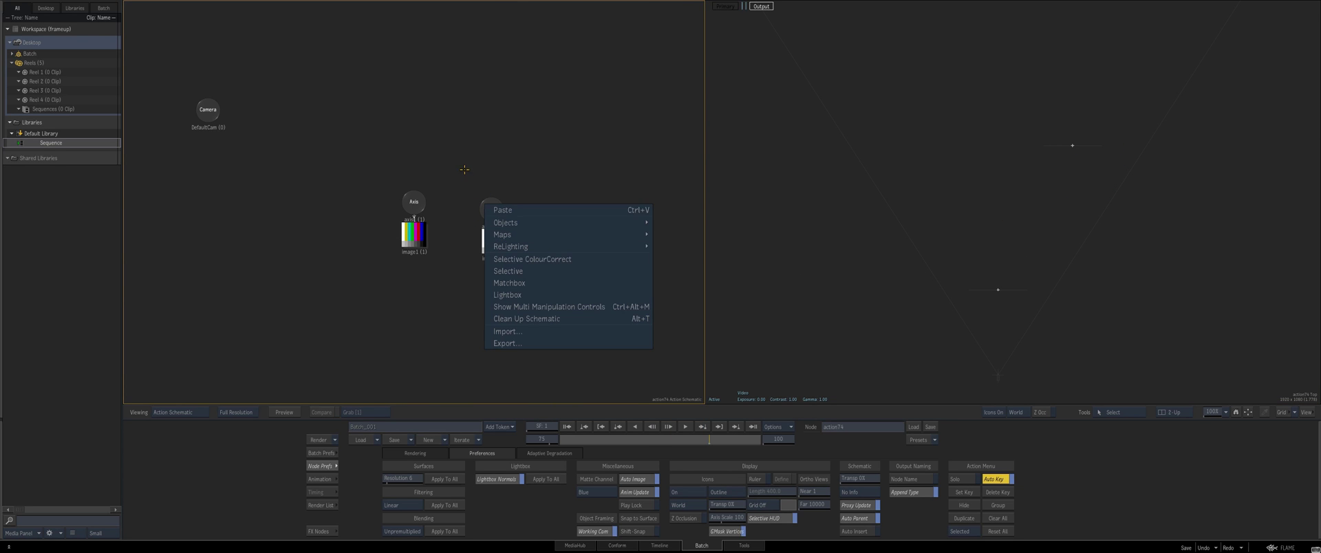
{"action": "left_click", "coordinate": [503, 210]}
{"action": "right_click", "coordinate": [503, 216]}
{"action": "left_click", "coordinate": [518, 257]}
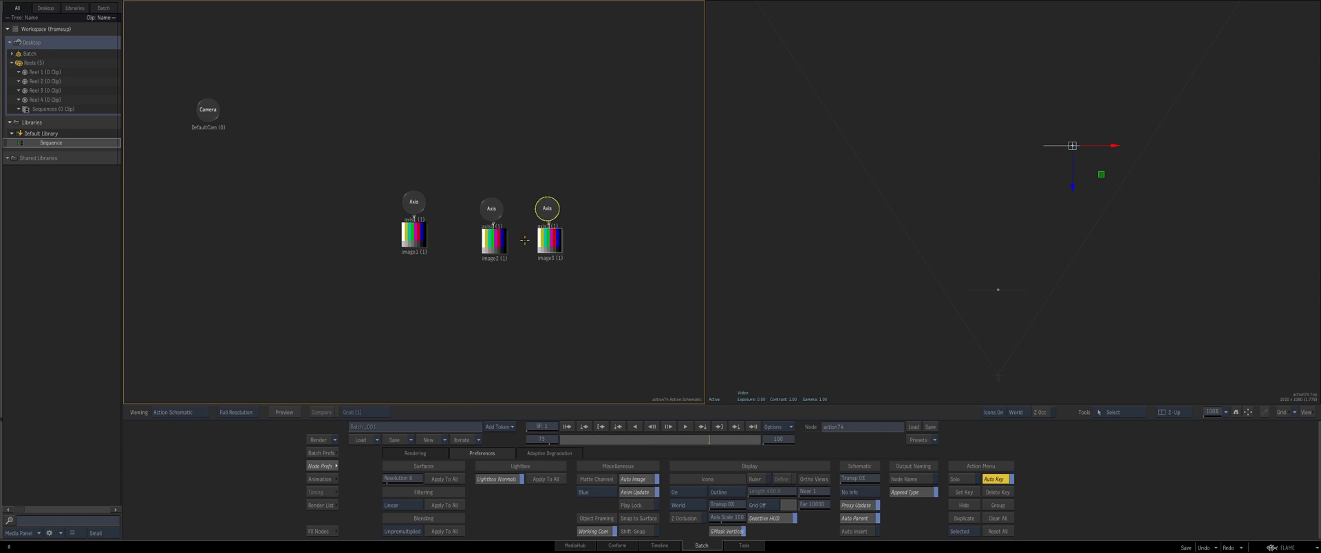
{"action": "double_click", "coordinate": [553, 213]}
{"action": "left_click_drag", "start_coordinate": [1094, 179], "coordinate": [906, 133]}
Duplicate the third axis with its image and move the copy farther back on the right side of the scene
{"action": "left_click_drag", "start_coordinate": [527, 166], "coordinate": [588, 301]}
{"action": "right_click", "coordinate": [553, 209]}
{"action": "left_click", "coordinate": [569, 250]}
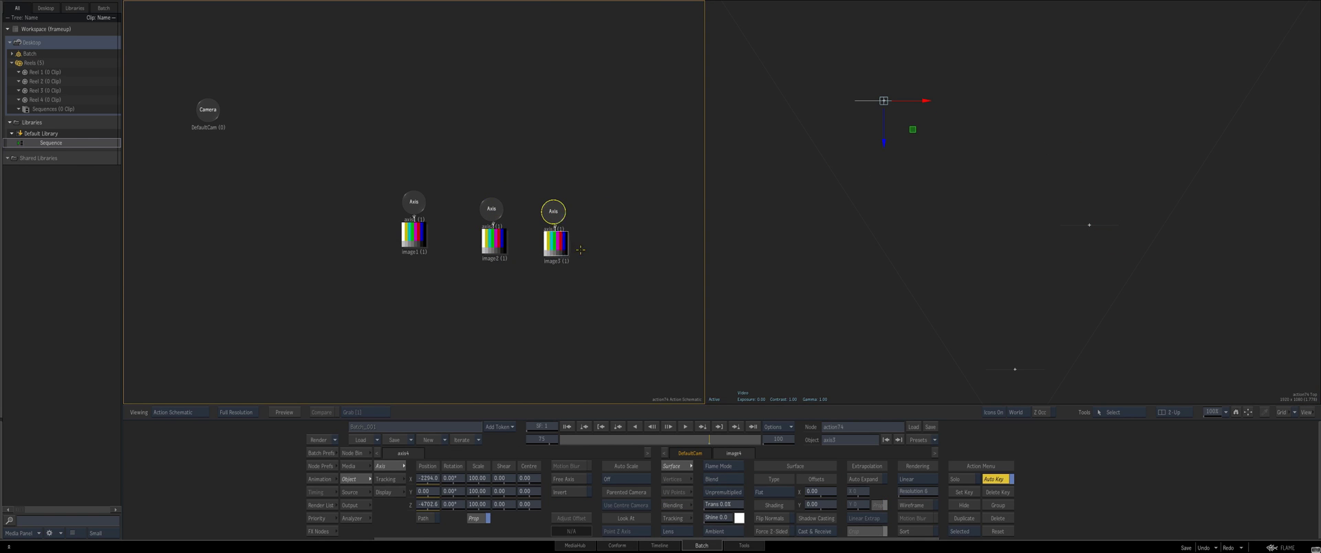
{"action": "left_click", "coordinate": [607, 212]}
{"action": "key", "text": "ctrl+space"}
{"action": "left_click_drag", "start_coordinate": [957, 169], "coordinate": [947, 169], "text": "ctrl"}
{"action": "left_click_drag", "start_coordinate": [955, 170], "coordinate": [1107, 130]}
Arrange the four axes in a row in the schematic and display the output with the third axis selected
{"action": "left_click_drag", "start_coordinate": [502, 321], "coordinate": [454, 328]}
{"action": "left_click_drag", "start_coordinate": [446, 249], "coordinate": [441, 253]}
{"action": "left_click_drag", "start_coordinate": [442, 215], "coordinate": [438, 216]}
{"action": "left_click", "coordinate": [504, 218]}
{"action": "key", "text": "F4"}
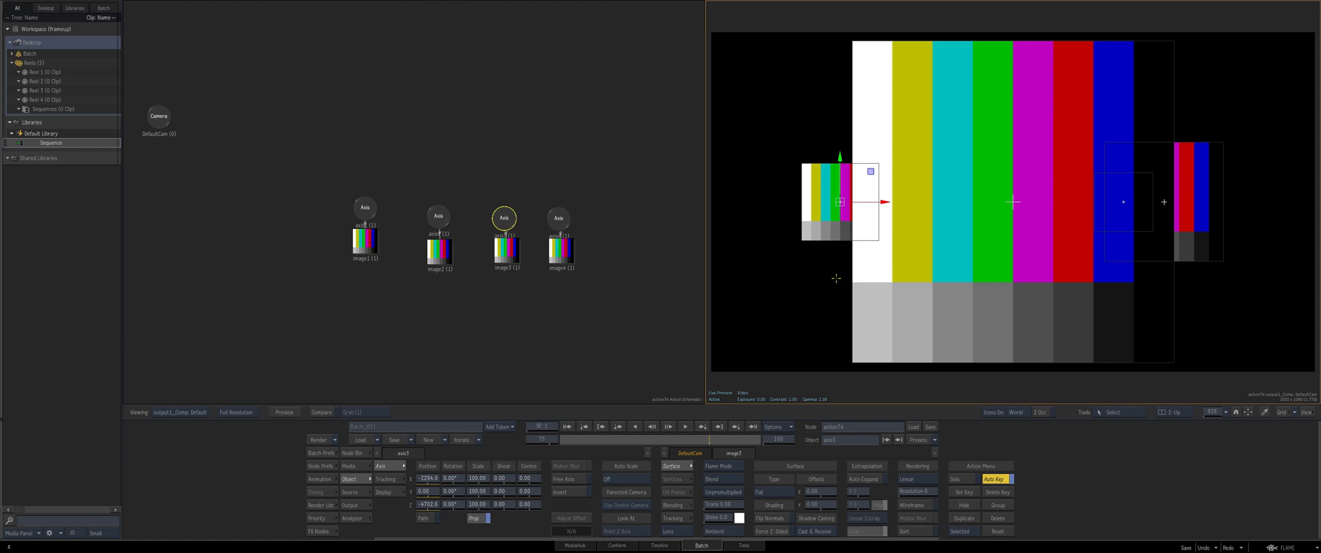
Widen the output view beside the schematic and fit the contents of both views
{"action": "left_click_drag", "start_coordinate": [686, 263], "coordinate": [623, 282]}
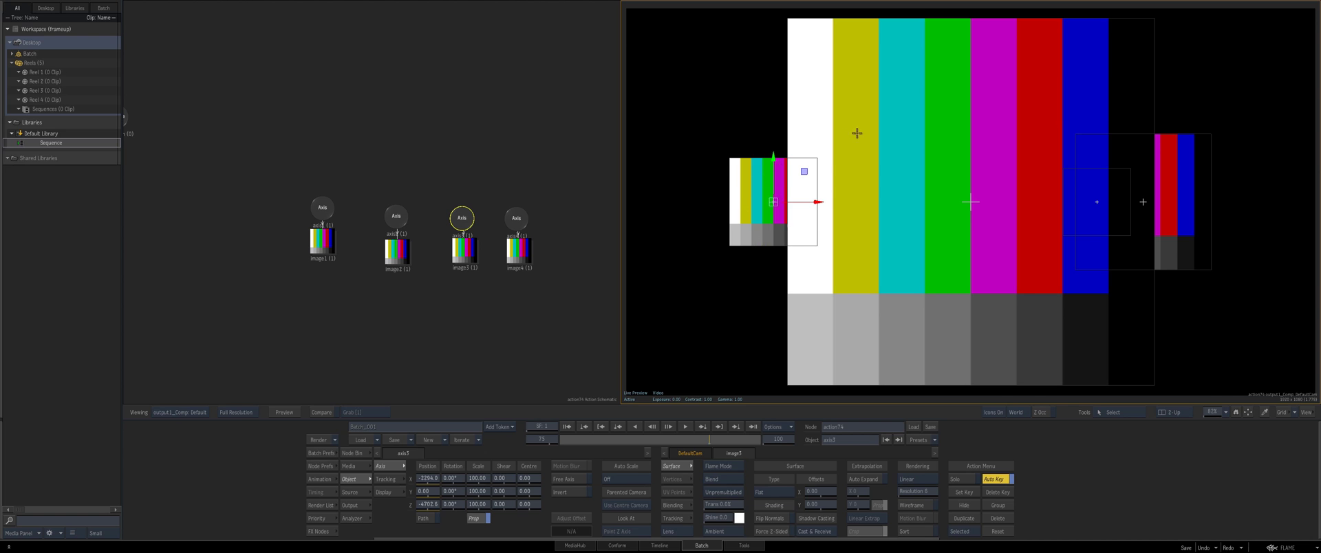
{"action": "left_click_drag", "start_coordinate": [621, 269], "coordinate": [556, 272]}
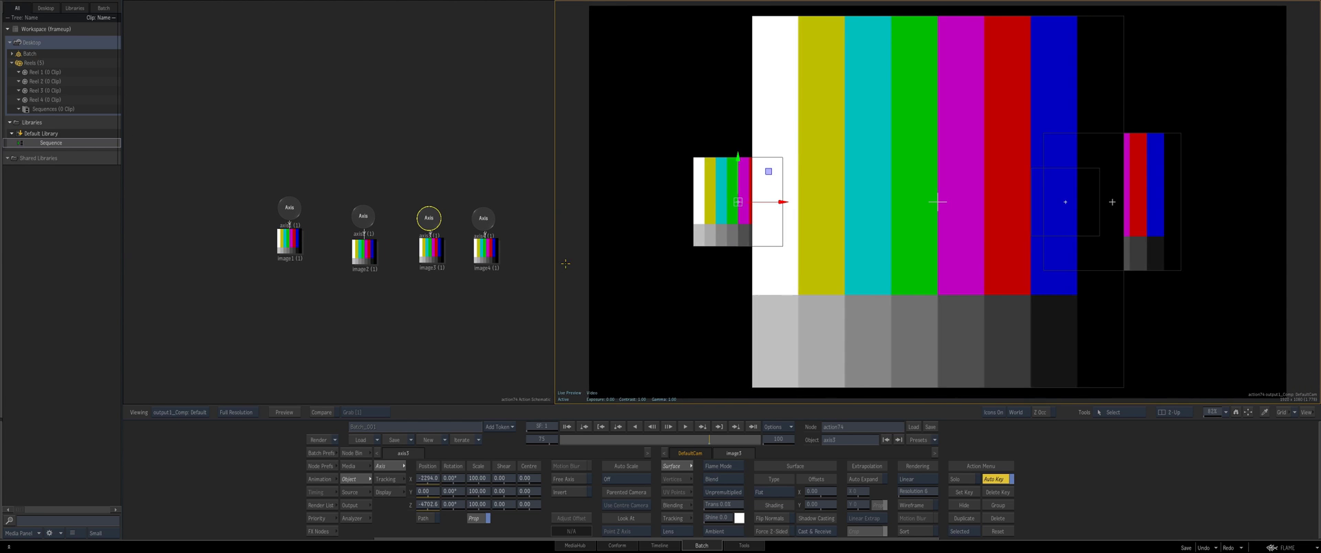
{"action": "left_click_drag", "start_coordinate": [766, 272], "coordinate": [746, 275], "text": "ctrl"}
{"action": "left_click_drag", "start_coordinate": [385, 332], "coordinate": [358, 325], "text": "ctrl"}
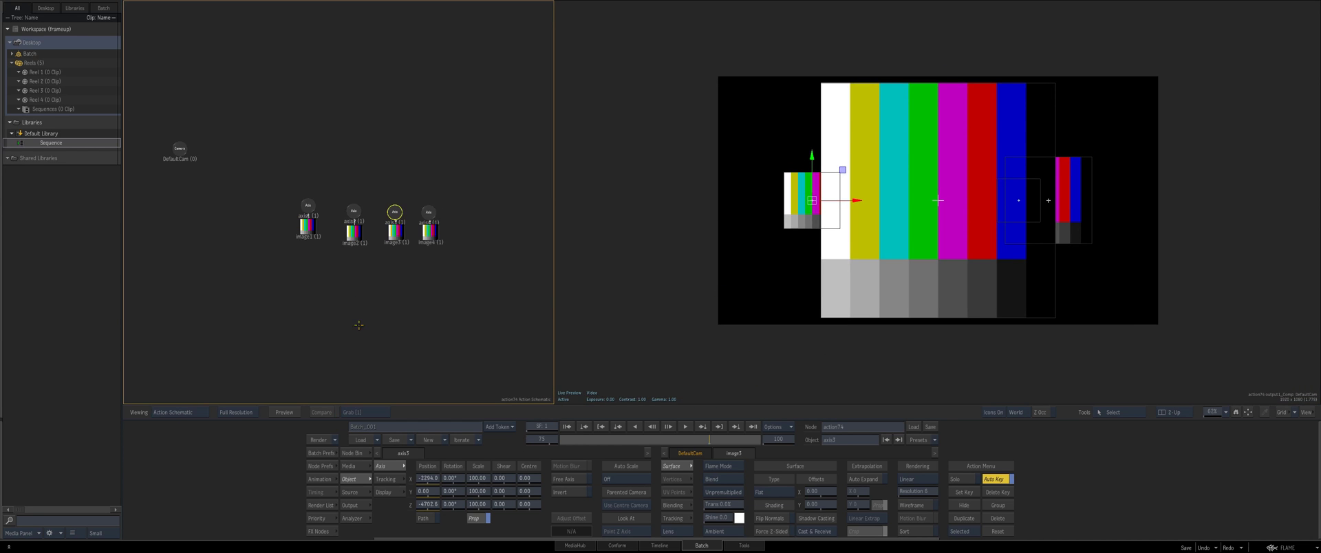
Add an axis node as parent of the default camera and open its settings
{"action": "left_click", "coordinate": [356, 452]}
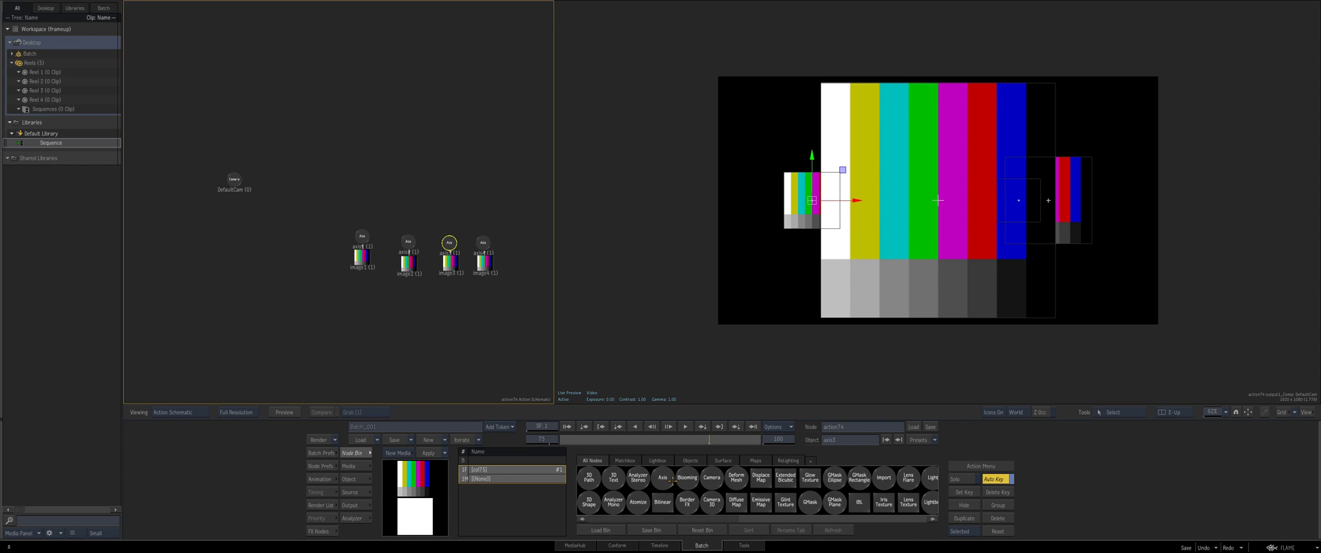
{"action": "left_click_drag", "start_coordinate": [667, 480], "coordinate": [225, 138]}
{"action": "double_click", "coordinate": [225, 138]}
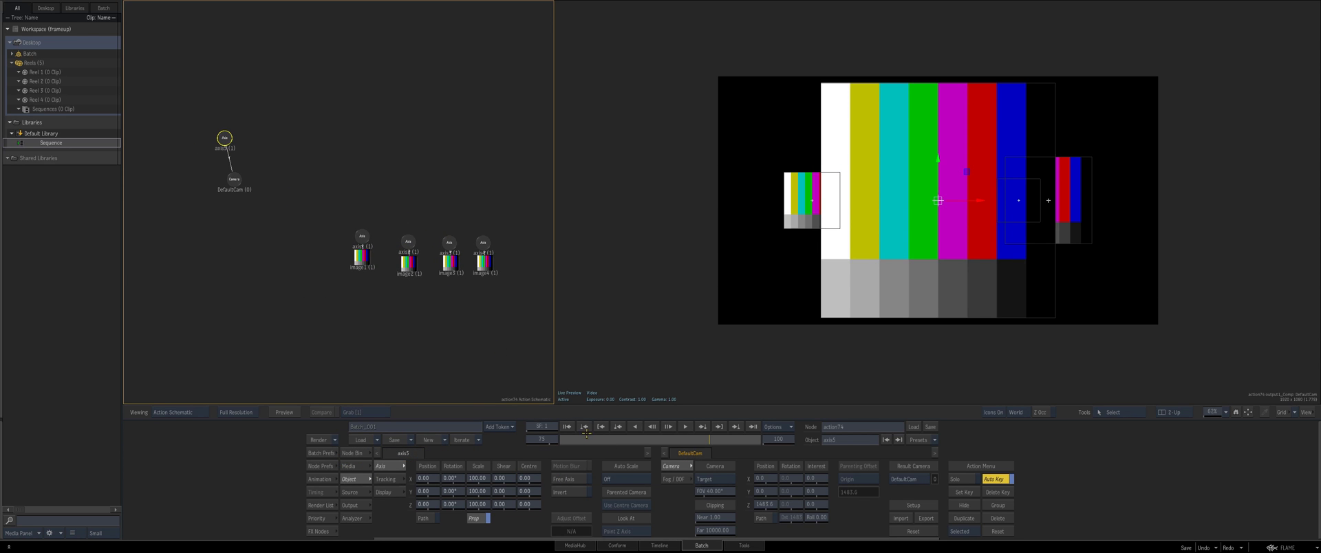
Try animating the default camera through its parent axis, and delete that axis
{"action": "left_click", "coordinate": [592, 440]}
{"action": "left_click_drag", "start_coordinate": [436, 498], "coordinate": [441, 475]}
{"action": "left_click_drag", "start_coordinate": [623, 440], "coordinate": [590, 439]}
{"action": "key", "text": "Delete"}
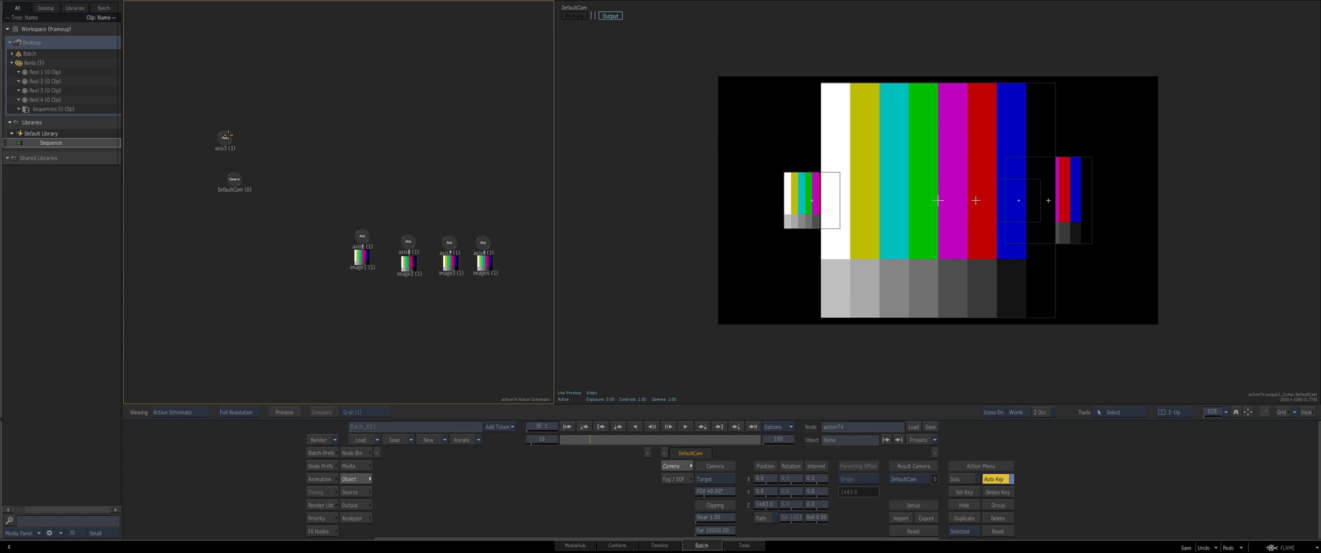
Move the default camera above the four image nodes and open the Action node preferences
{"action": "left_click_drag", "start_coordinate": [239, 194], "coordinate": [248, 203]}
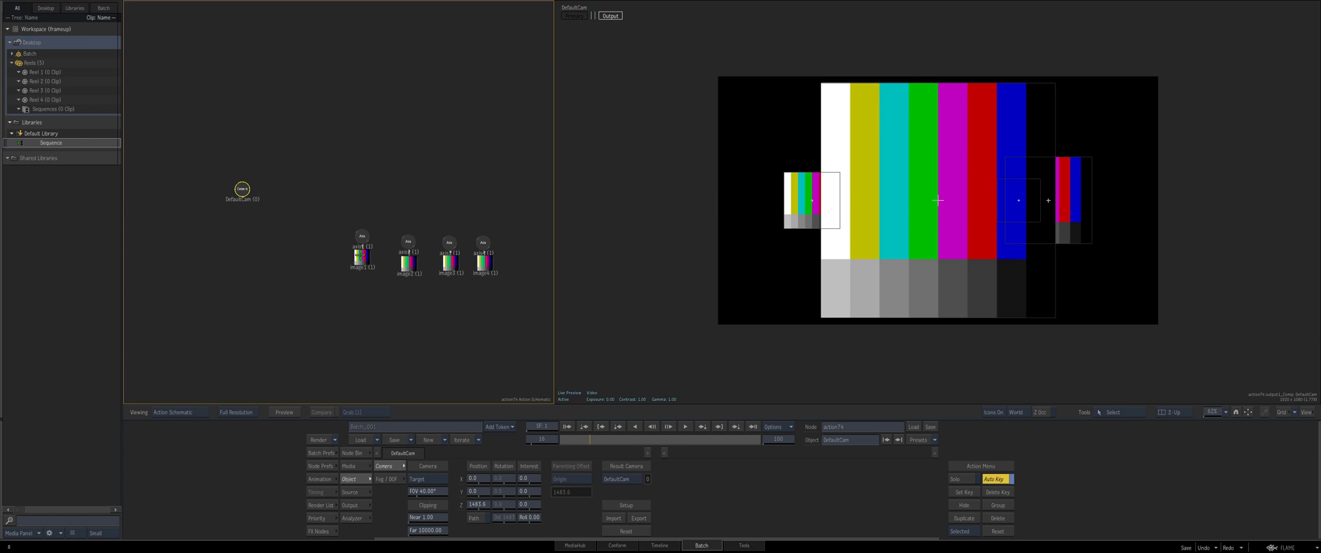
{"action": "left_click_drag", "start_coordinate": [362, 237], "coordinate": [370, 246]}
{"action": "left_click_drag", "start_coordinate": [242, 189], "coordinate": [424, 161]}
{"action": "left_click", "coordinate": [320, 466]}
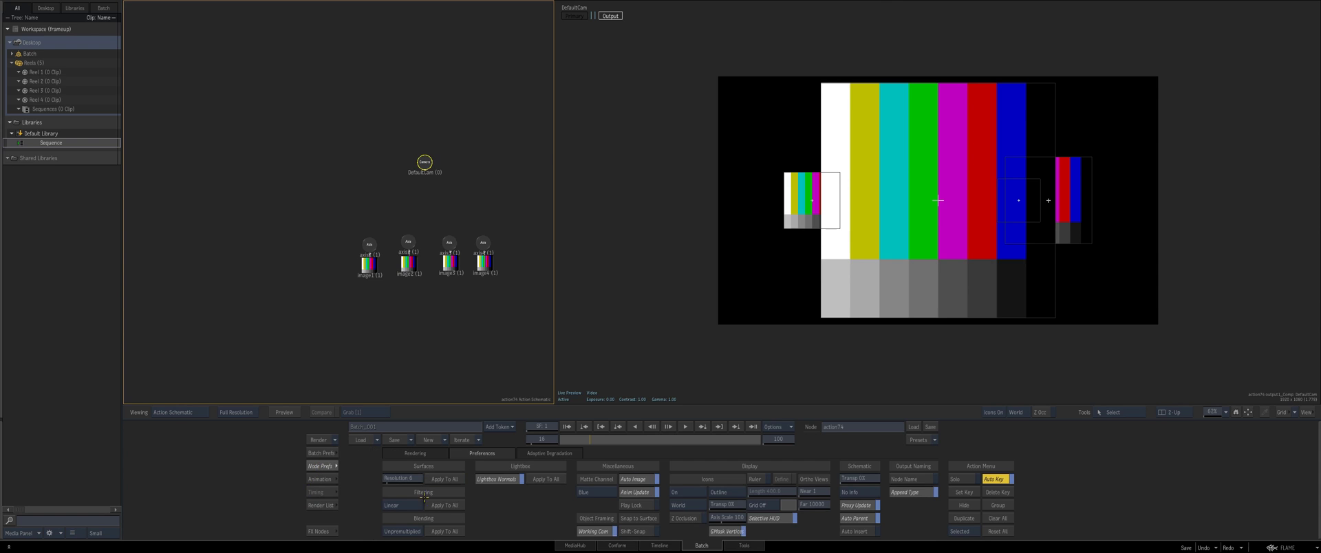
{"action": "left_click_drag", "start_coordinate": [366, 263], "coordinate": [365, 267]}
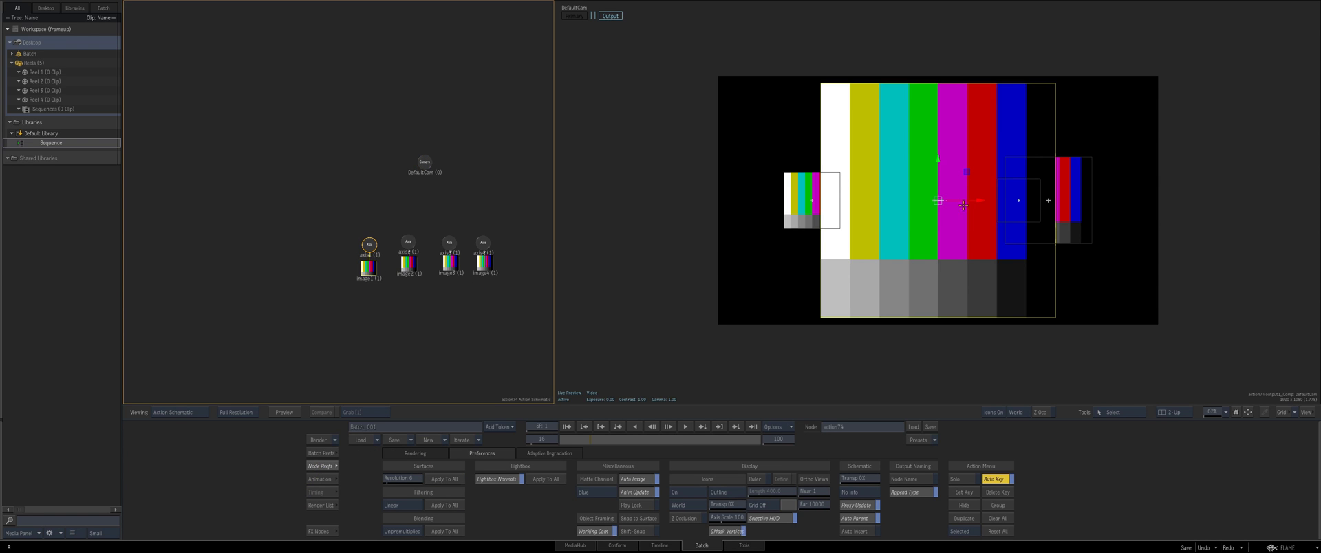
Select the fourth image's axis and orbit the scene with the working camera before returning to the default camera output
{"action": "left_click", "coordinate": [1009, 216]}
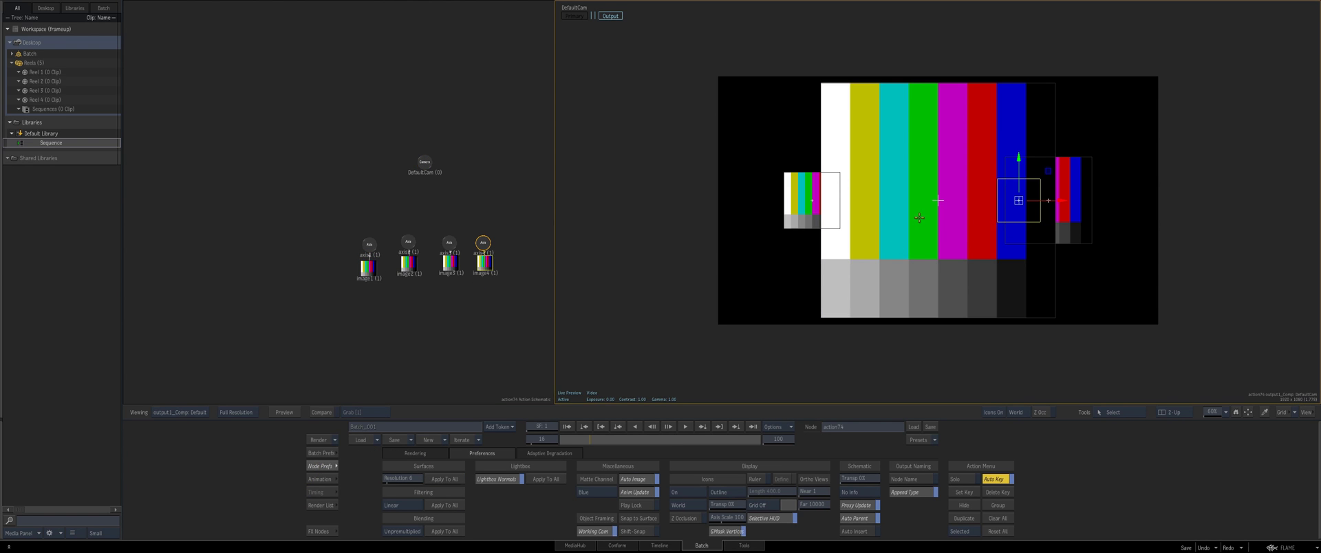
{"action": "key", "text": "F8"}
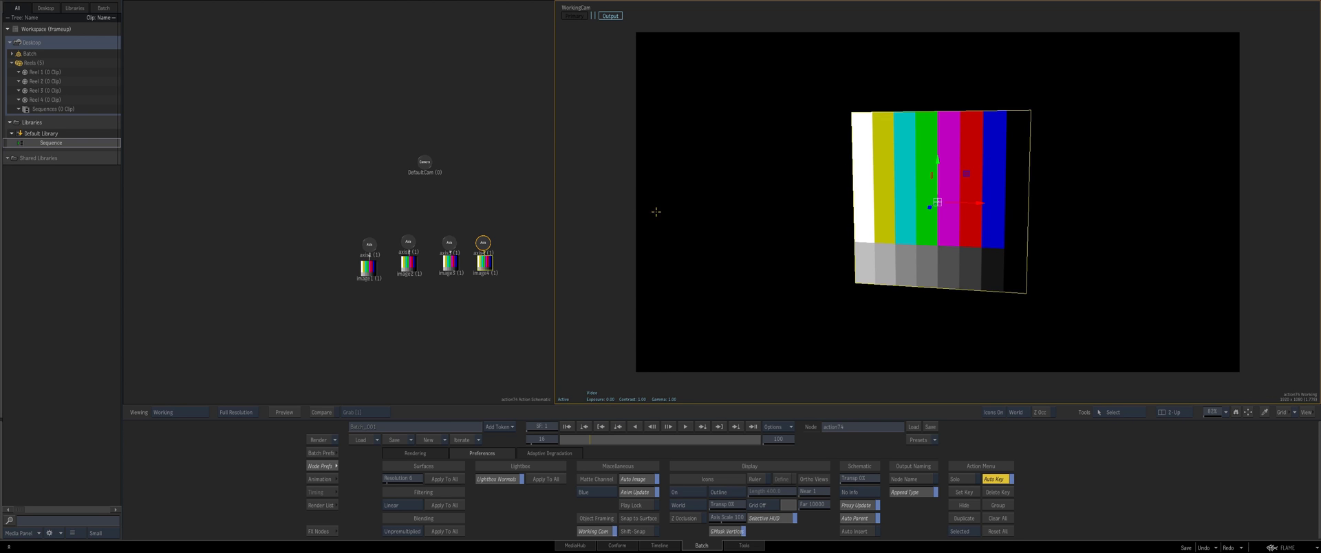
{"action": "left_click_drag", "start_coordinate": [834, 305], "coordinate": [872, 289]}
{"action": "middle_click_drag", "start_coordinate": [872, 289], "coordinate": [814, 282]}
{"action": "key", "text": "F4"}
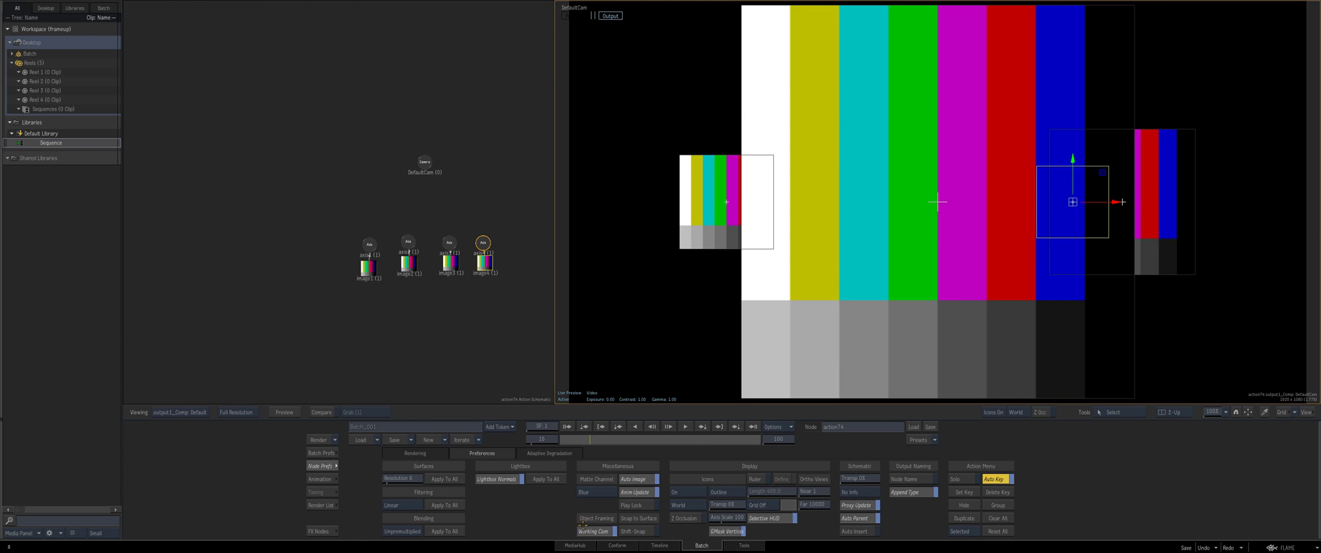
Switch the Working Cam object framing preference and set an animation key for the default camera at frame 12
{"action": "left_click", "coordinate": [586, 531]}
{"action": "left_click_drag", "start_coordinate": [583, 437], "coordinate": [574, 438]}
{"action": "left_click", "coordinate": [319, 479]}
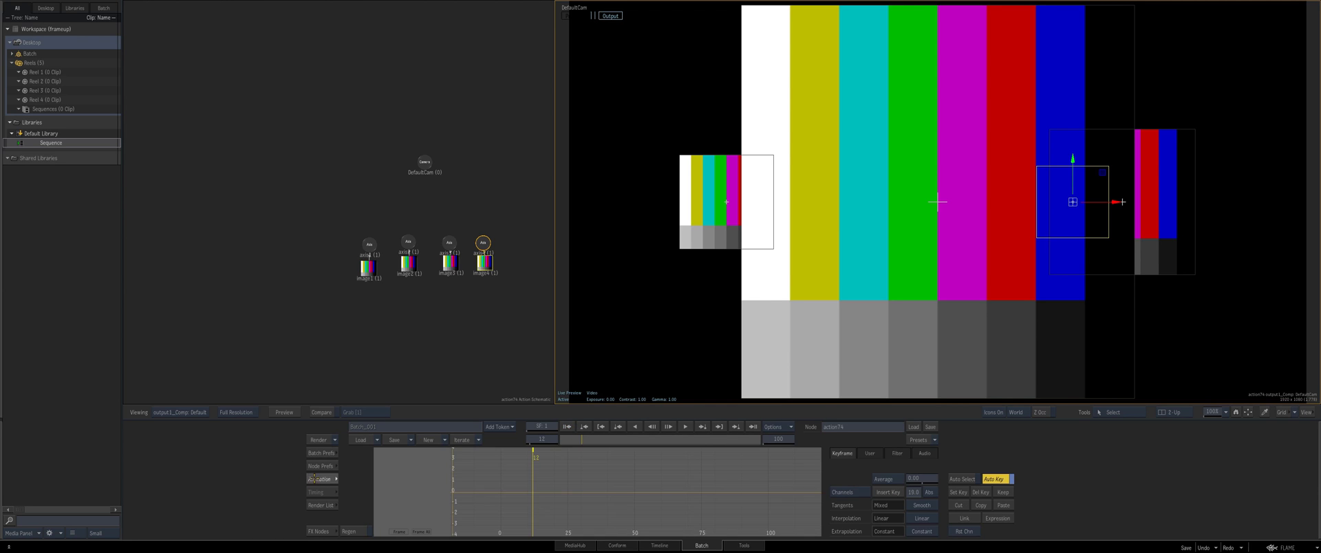
{"action": "left_click", "coordinate": [425, 162]}
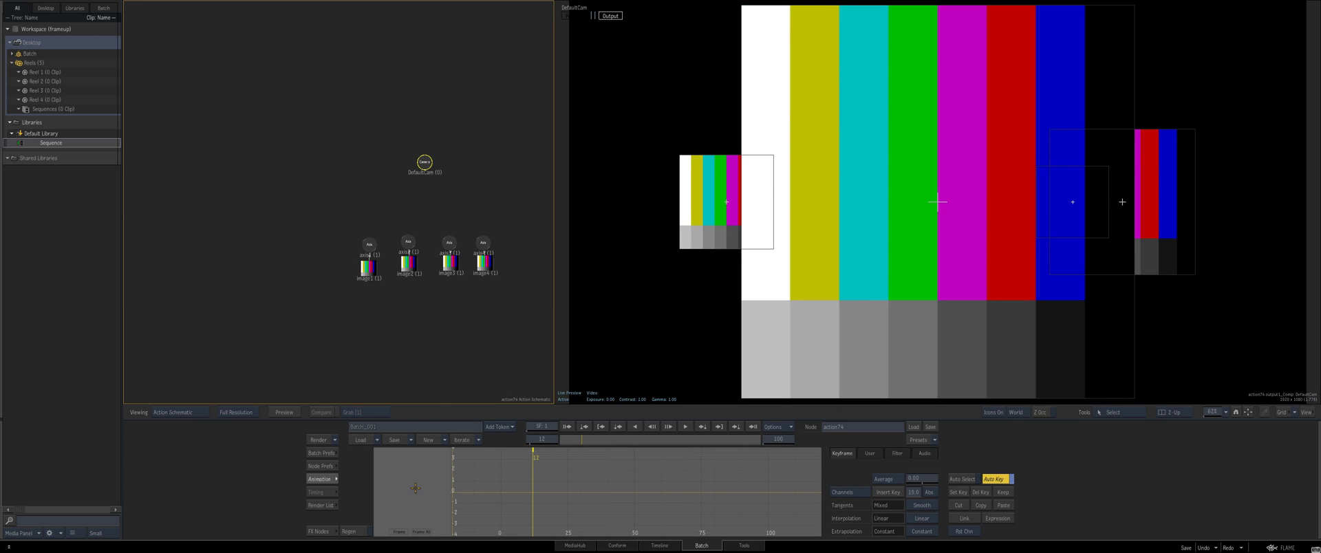
{"action": "left_click", "coordinate": [956, 492]}
Frame the second image with the default camera at frame 34 and show the camera's animation curves
{"action": "left_click_drag", "start_coordinate": [585, 440], "coordinate": [626, 439]}
{"action": "left_click", "coordinate": [1140, 278]}
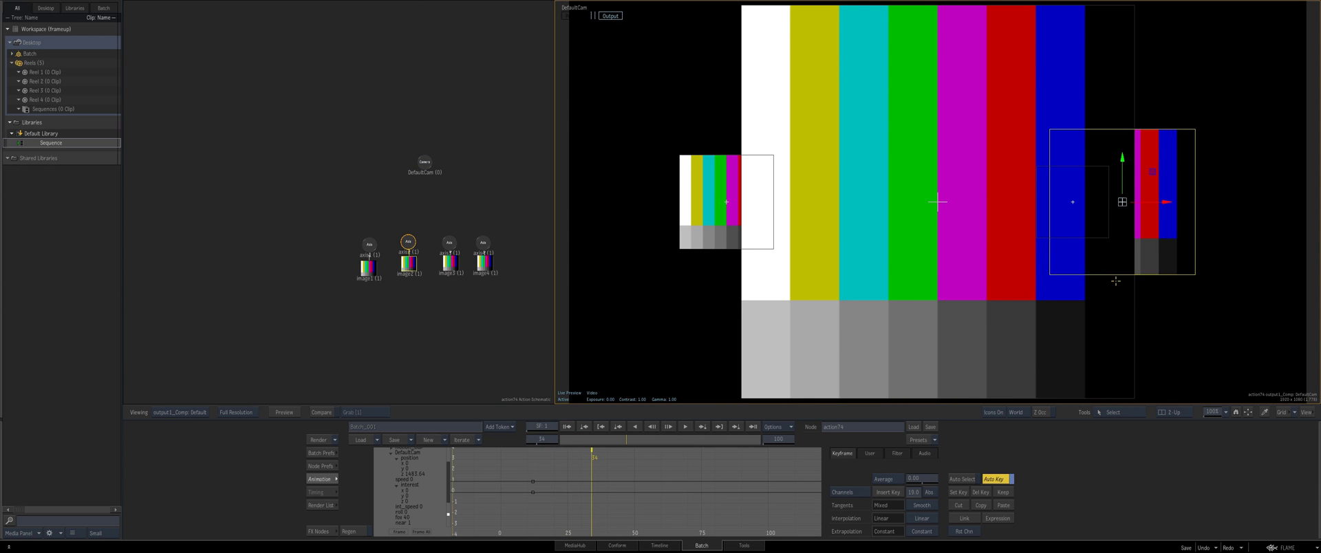
{"action": "key", "text": "f"}
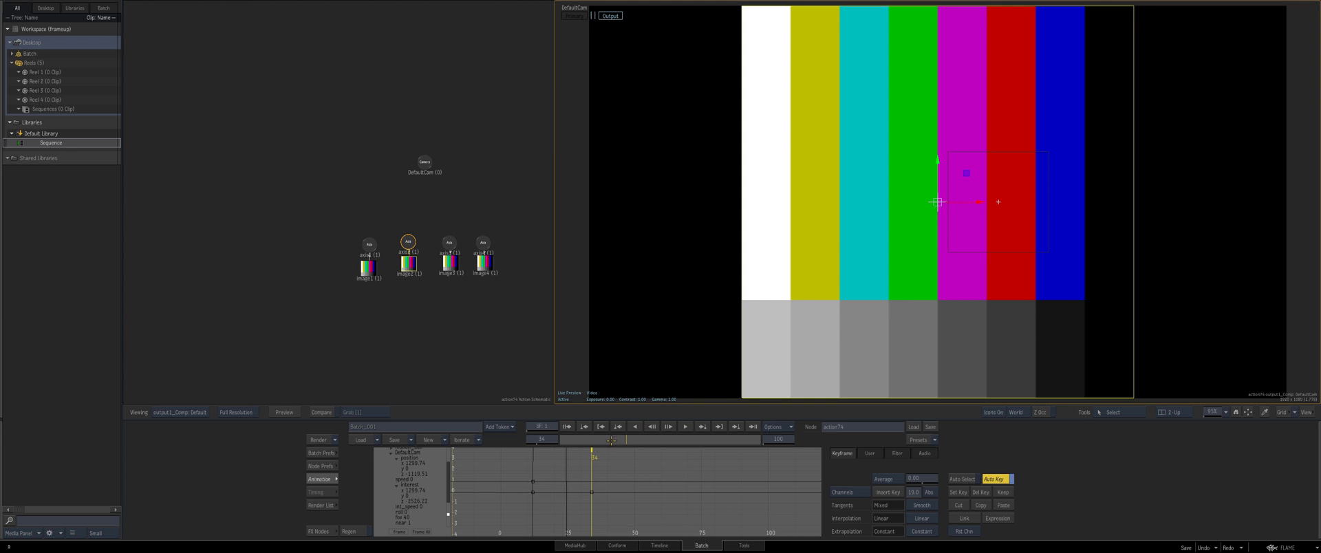
{"action": "left_click", "coordinate": [401, 453]}
{"action": "key", "text": "f"}
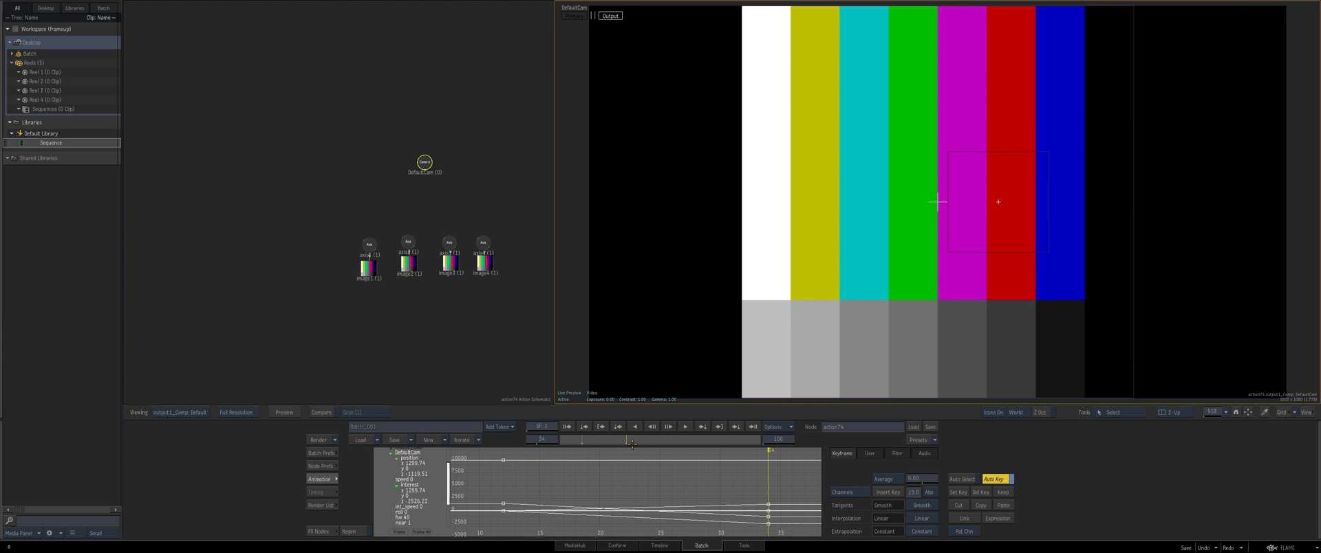
Key a hold for the default camera at frame 45 and frame the third image at frame 60
{"action": "mouse_move", "coordinate": [632, 444]}
{"action": "left_mouse_down"}
{"action": "mouse_move", "coordinate": [585, 440]}
{"action": "mouse_move", "coordinate": [648, 439]}
{"action": "left_mouse_up"}
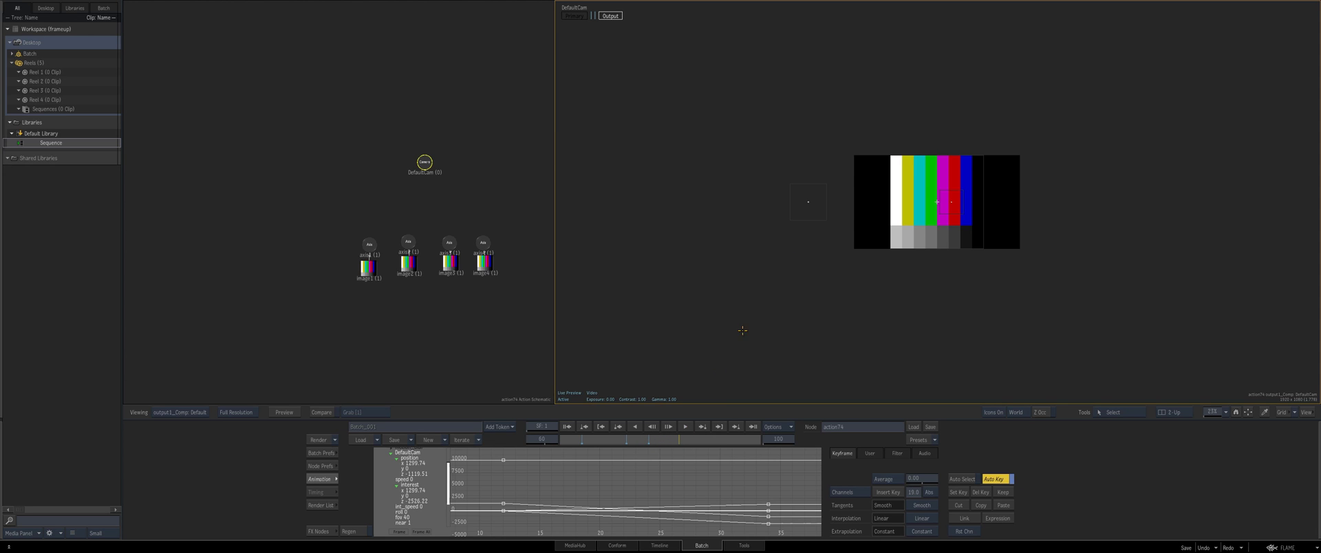
{"action": "left_click", "coordinate": [802, 217]}
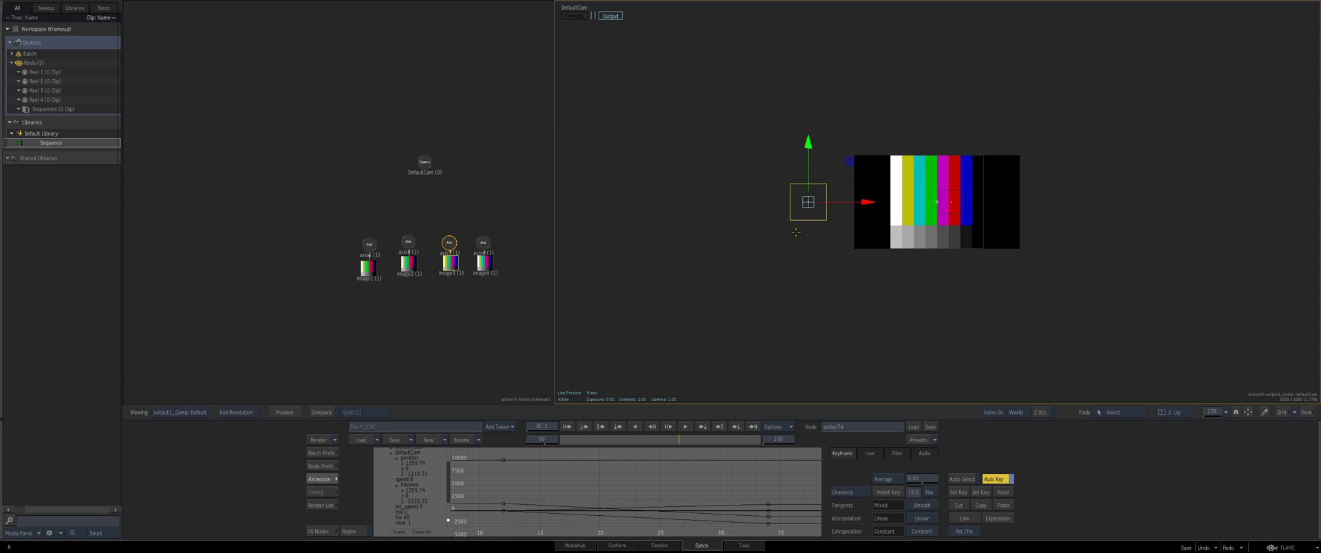
{"action": "key", "text": "f"}
{"action": "mouse_move", "coordinate": [645, 439]}
{"action": "left_mouse_down"}
{"action": "mouse_move", "coordinate": [570, 437]}
{"action": "mouse_move", "coordinate": [679, 429]}
{"action": "left_mouse_up"}
{"action": "left_click_drag", "start_coordinate": [897, 259], "coordinate": [817, 298], "text": "ctrl"}
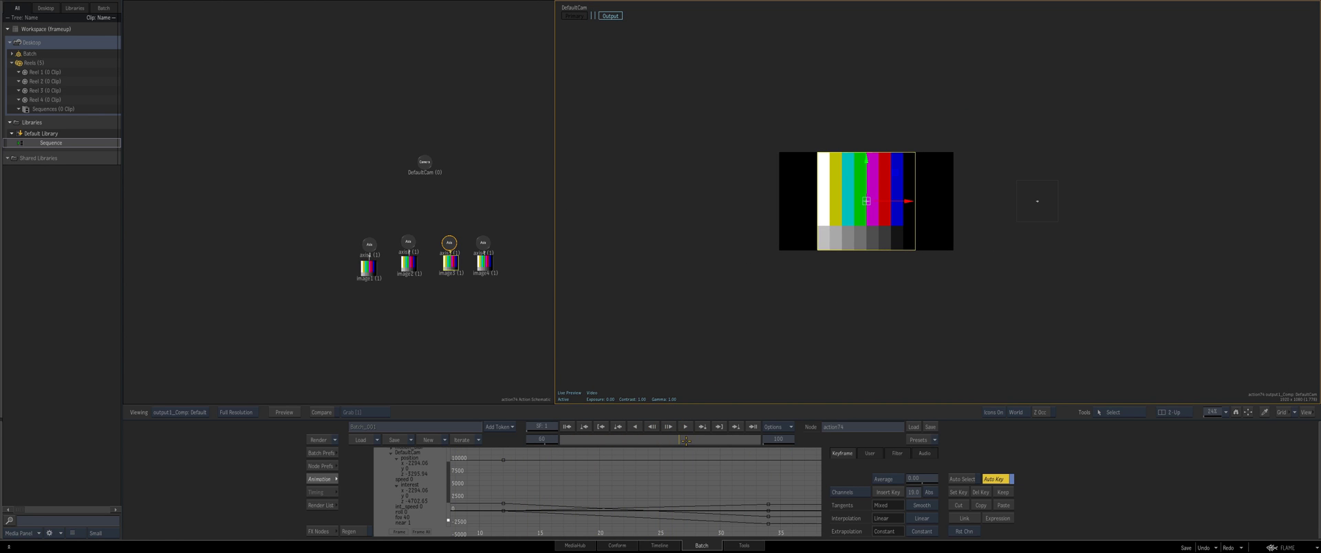
Key another hold for the default camera after frame 60, and frame the fourth image around frame 85
{"action": "left_click", "coordinate": [422, 164]}
{"action": "left_click", "coordinate": [695, 435]}
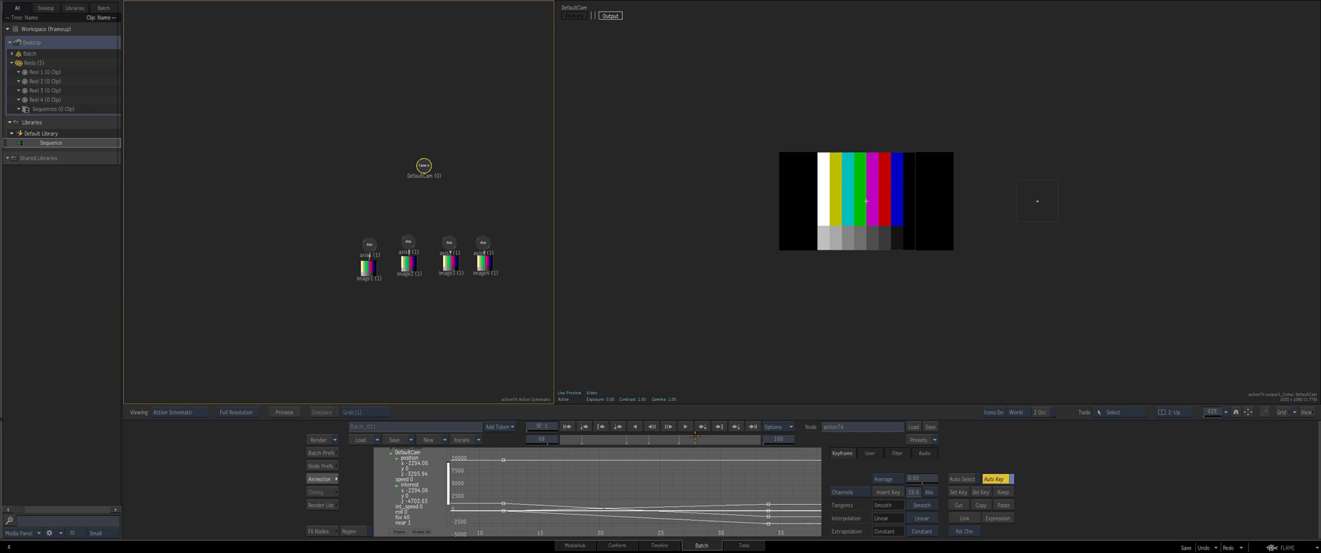
{"action": "left_click_drag", "start_coordinate": [715, 443], "coordinate": [727, 439]}
{"action": "left_click", "coordinate": [1024, 214]}
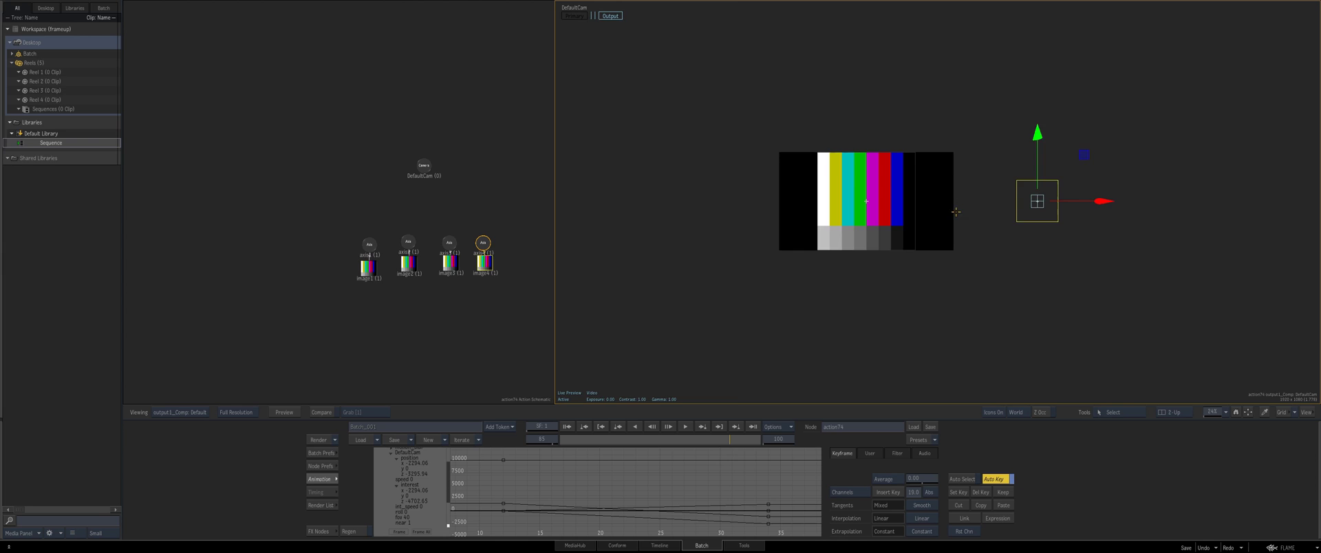
{"action": "key", "text": "f"}
Play and scrub the default camera's animation from the first frame in a single output view
{"action": "left_click_drag", "start_coordinate": [628, 443], "coordinate": [546, 444]}
{"action": "left_click_drag", "start_coordinate": [471, 327], "coordinate": [386, 331]}
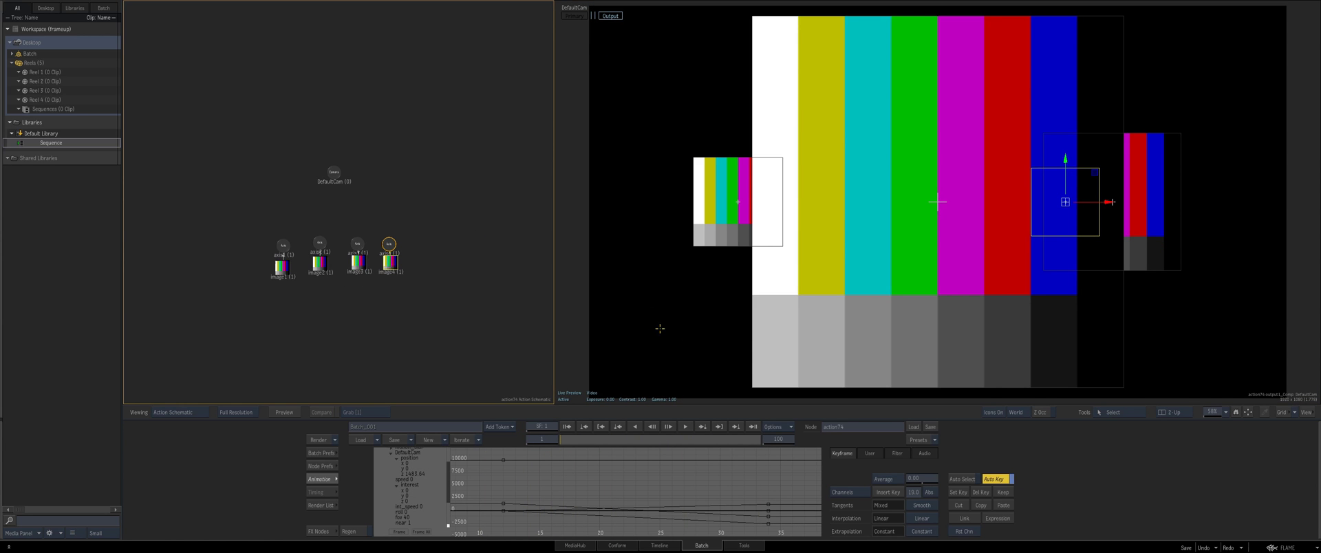
{"action": "key", "text": "alt+1"}
{"action": "left_click", "coordinate": [320, 479]}
{"action": "key", "text": "F4"}
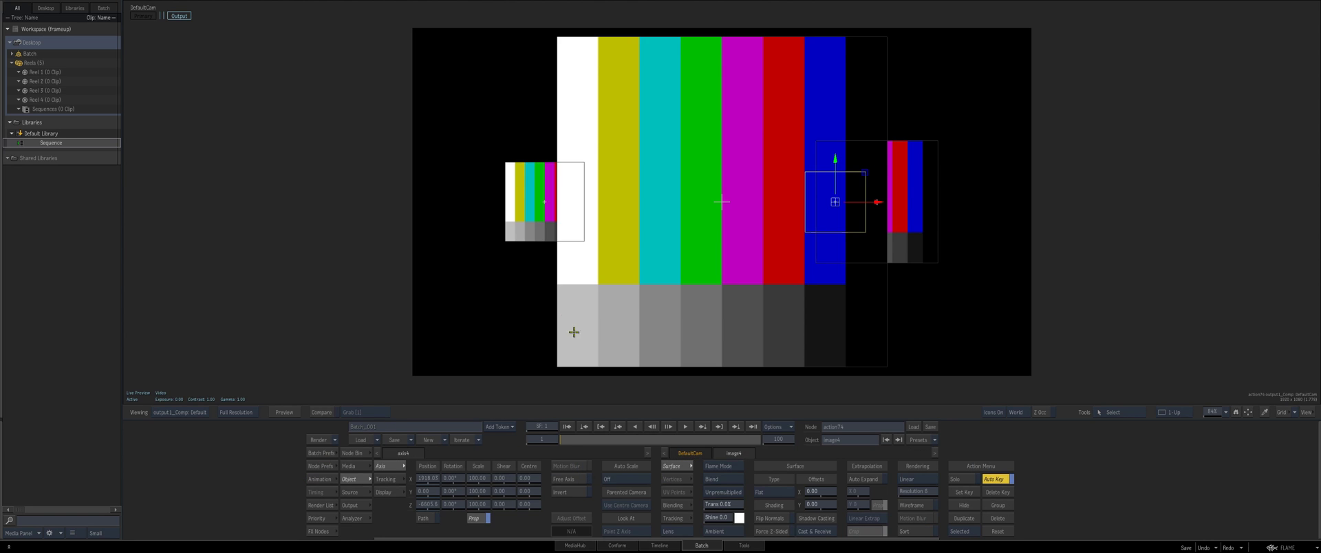
{"action": "key", "text": "space"}
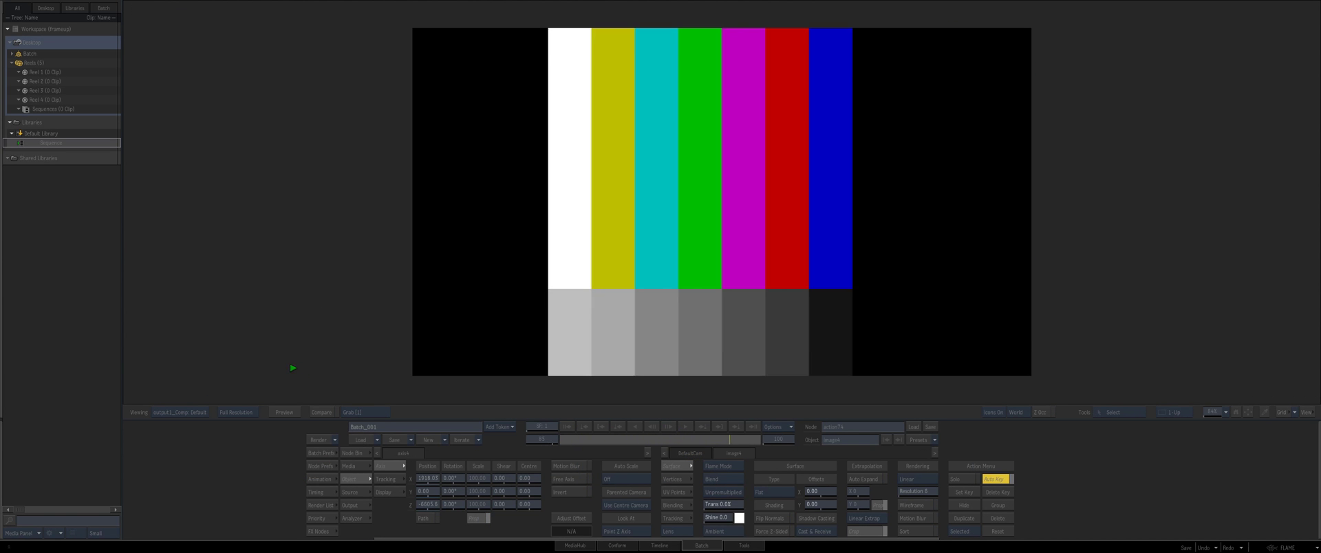
{"action": "left_click", "coordinate": [274, 358]}
{"action": "left_click", "coordinate": [567, 426]}
{"action": "left_click_drag", "start_coordinate": [564, 439], "coordinate": [612, 426]}
{"action": "left_click", "coordinate": [567, 427]}
Connect all four image axes to the default camera with Look At links in the schematic
{"action": "key", "text": "F8"}
{"action": "scroll", "coordinate": [602, 232], "scroll_direction": "up", "scroll_amount": 1}
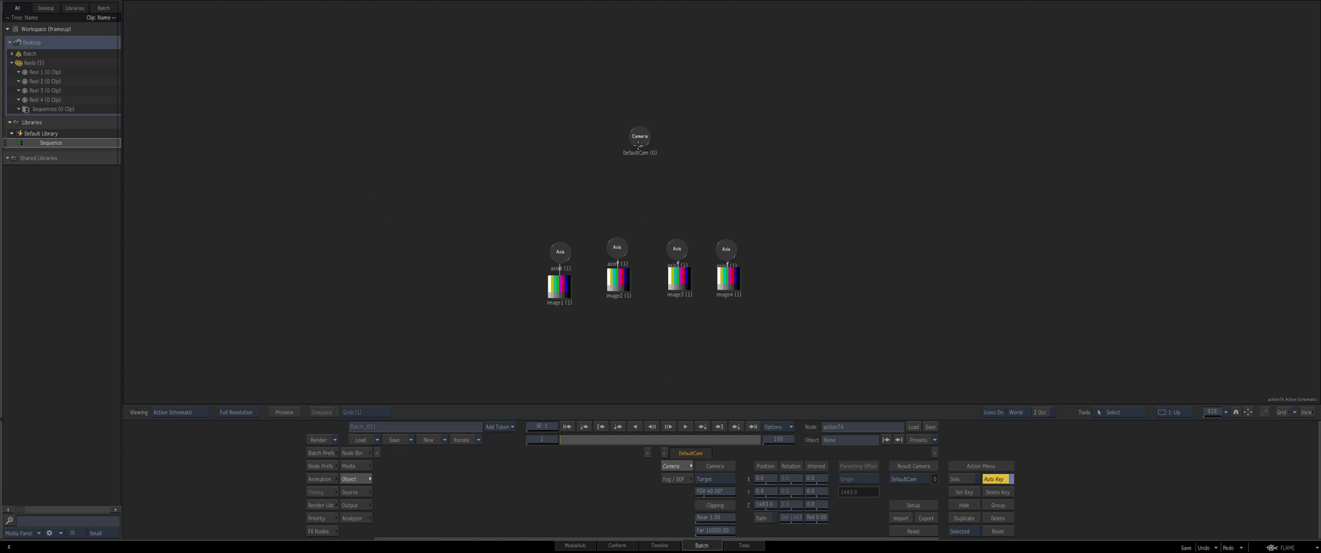
{"action": "left_click", "coordinate": [639, 136]}
{"action": "left_click", "coordinate": [1121, 412]}
{"action": "left_click", "coordinate": [1149, 44]}
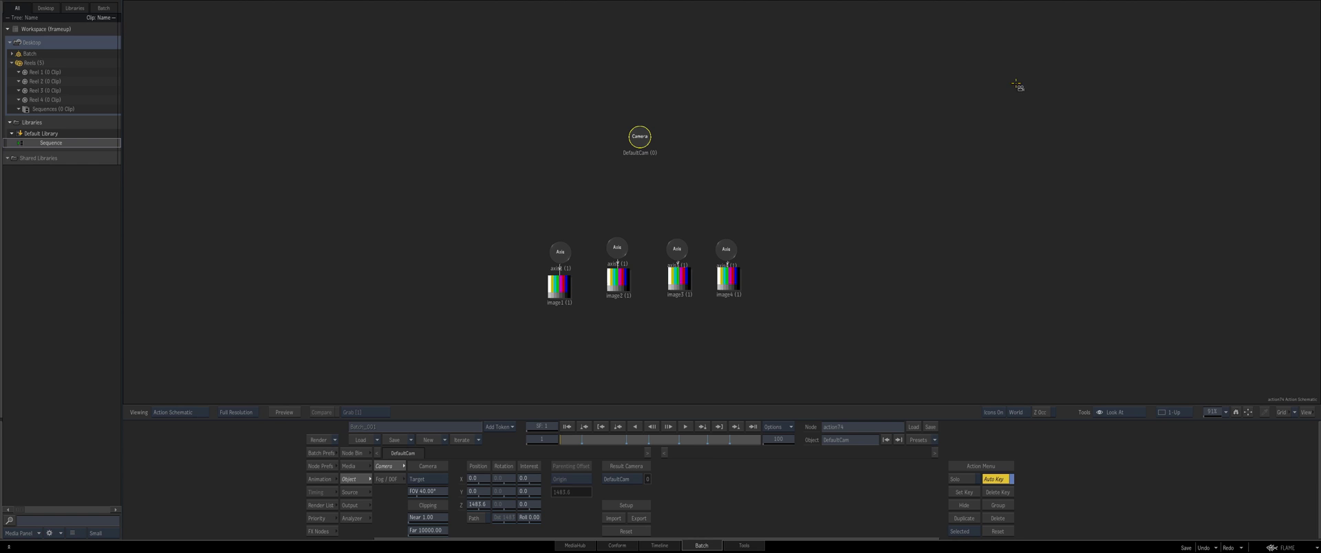
{"action": "left_click_drag", "start_coordinate": [559, 252], "coordinate": [640, 139]}
{"action": "left_click_drag", "start_coordinate": [617, 256], "coordinate": [638, 141]}
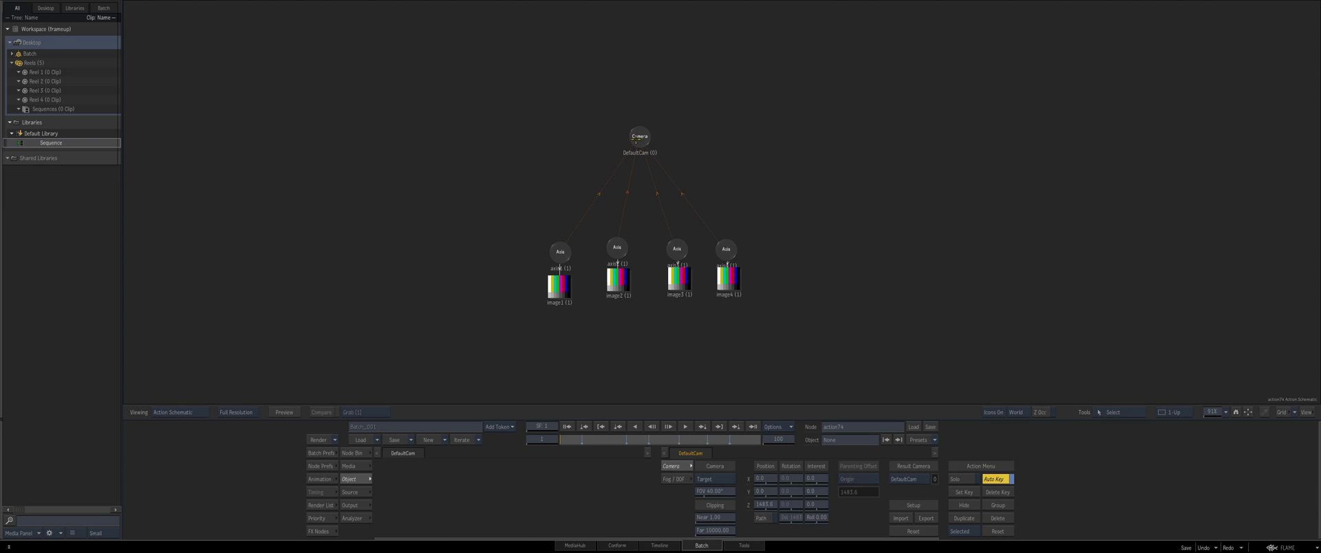
Play back the animation with the four images aimed at the default camera
{"action": "key", "text": "F4"}
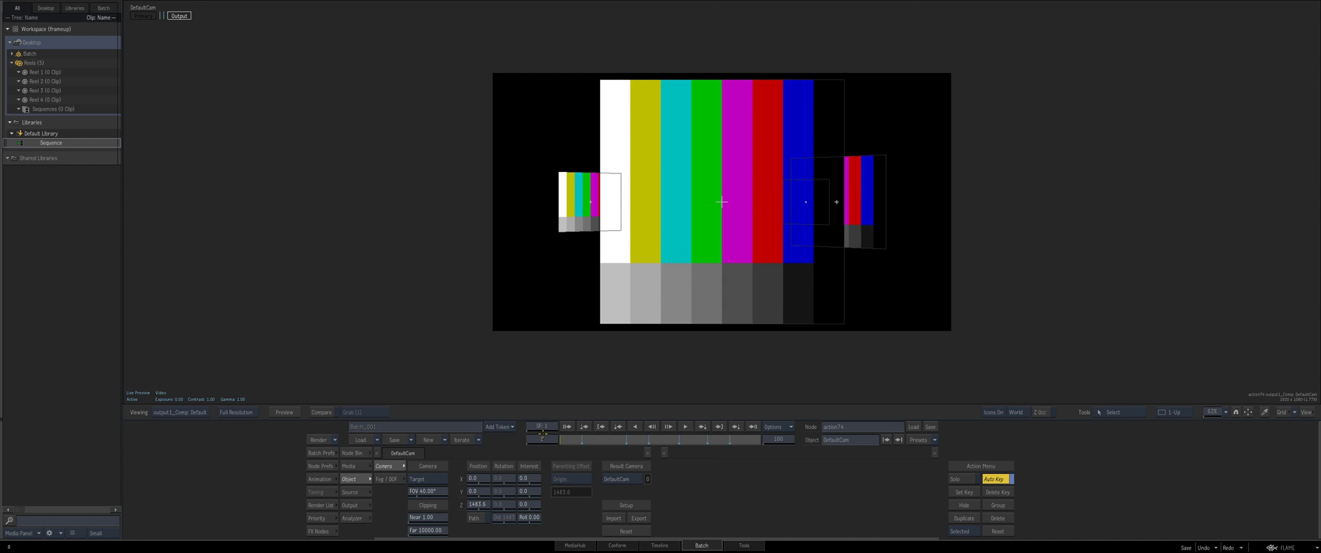
{"action": "left_click", "coordinate": [669, 427]}
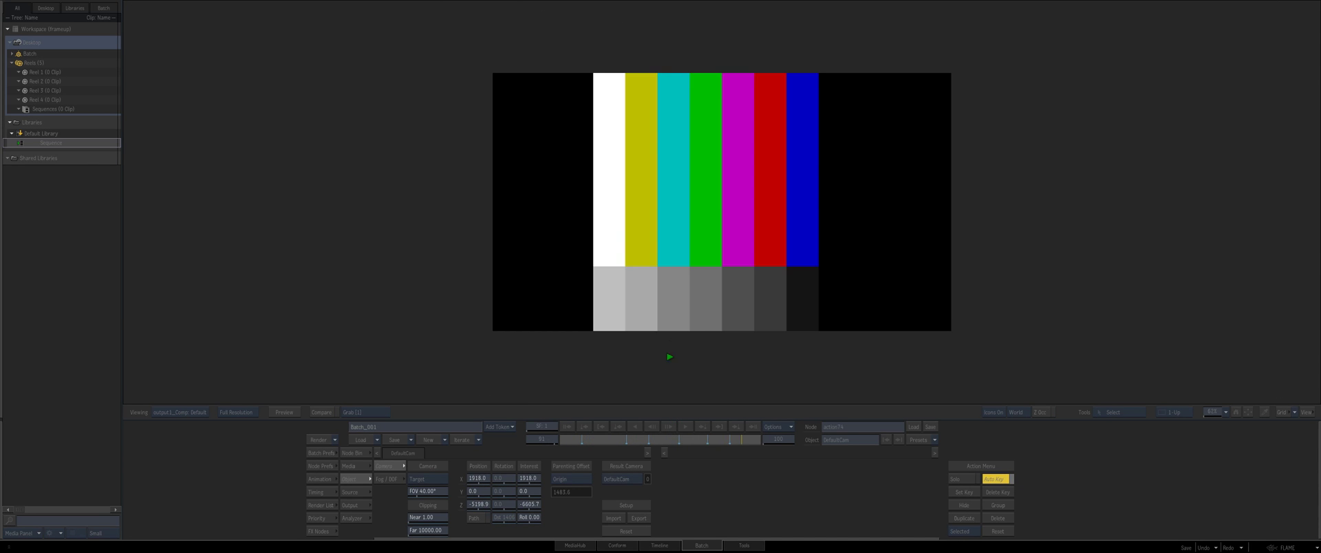
{"action": "left_click", "coordinate": [668, 358]}
Rearrange the schematic so each image node sits lower beneath its parent axis
{"action": "key", "text": "F8"}
{"action": "left_click", "coordinate": [560, 287]}
{"action": "left_click", "coordinate": [560, 253]}
{"action": "left_click", "coordinate": [617, 248]}
{"action": "left_click_drag", "start_coordinate": [618, 281], "coordinate": [680, 294]}
{"action": "left_click", "coordinate": [677, 250]}
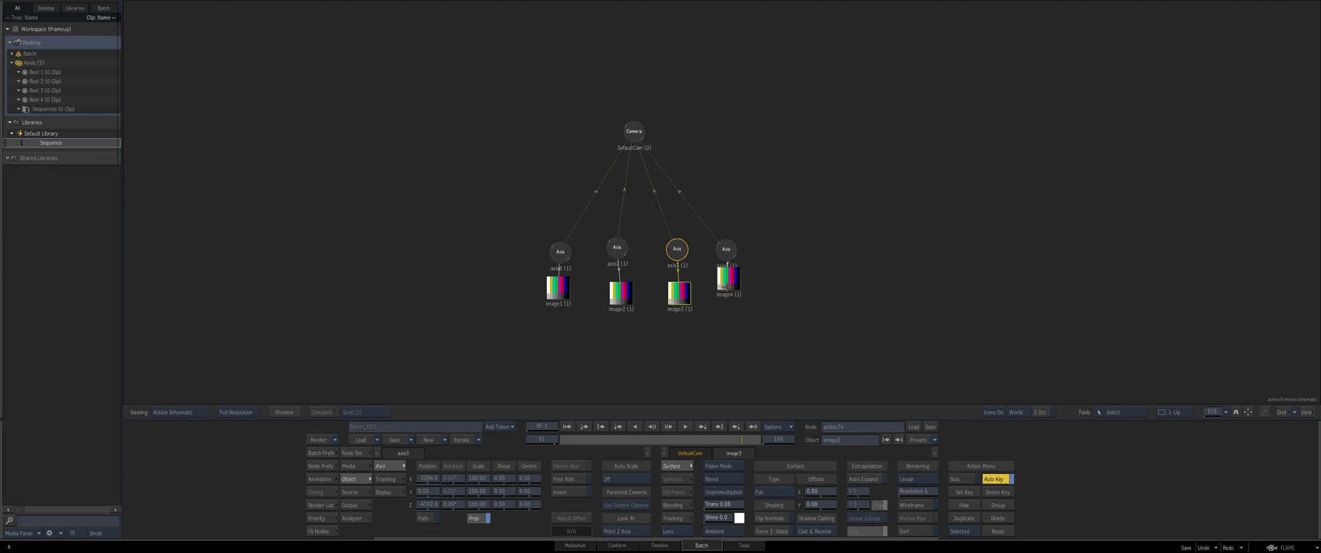
{"action": "left_click_drag", "start_coordinate": [731, 247], "coordinate": [727, 249]}
{"action": "left_click", "coordinate": [617, 247]}
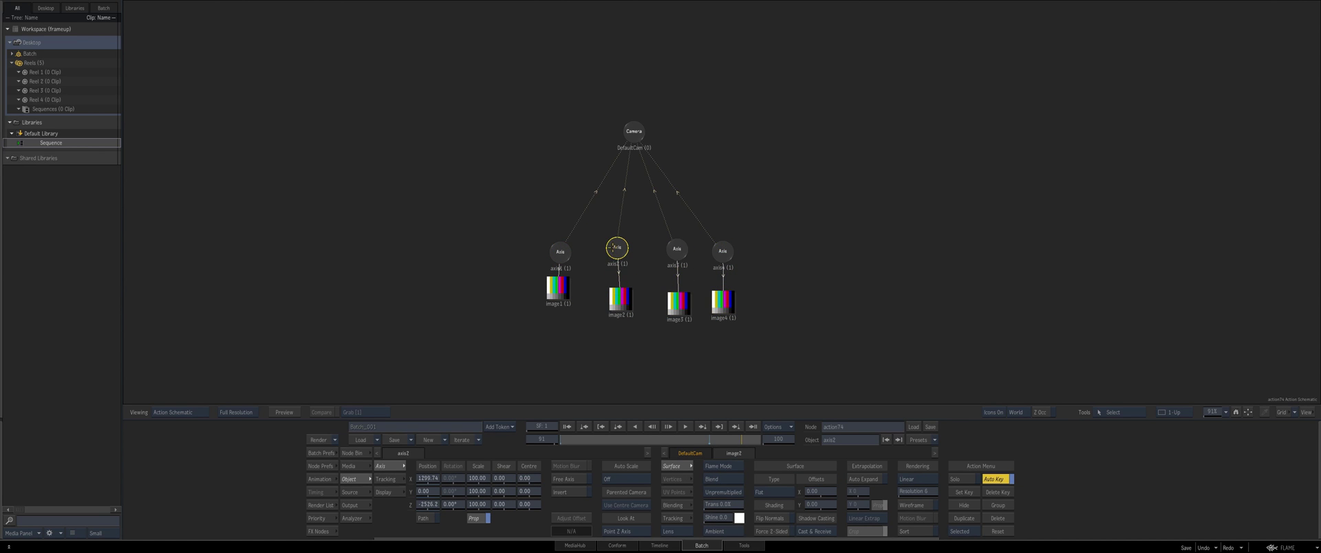
{"action": "left_click_drag", "start_coordinate": [559, 287], "coordinate": [552, 305]}
Insert an additional axis node between each of the four images and its existing parent axis
{"action": "left_click", "coordinate": [353, 454]}
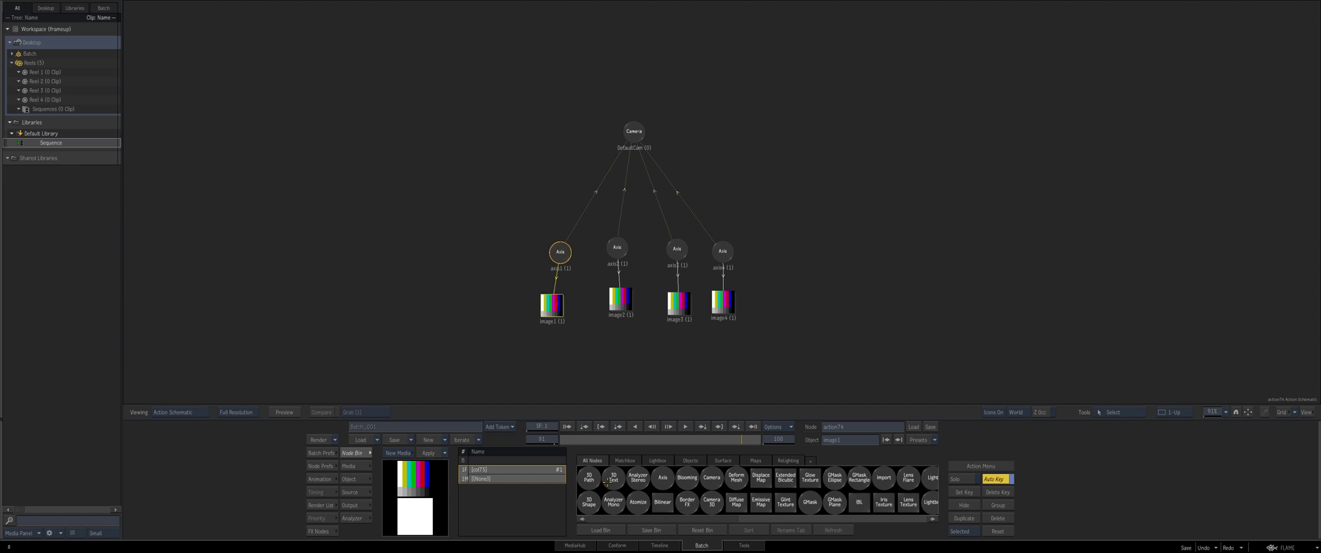
{"action": "left_click_drag", "start_coordinate": [665, 478], "coordinate": [551, 317]}
{"action": "key", "text": "a"}
{"action": "left_click_drag", "start_coordinate": [520, 274], "coordinate": [619, 328]}
{"action": "left_click_drag", "start_coordinate": [605, 282], "coordinate": [681, 344]}
{"action": "left_click", "coordinate": [307, 467]}
{"action": "left_click_drag", "start_coordinate": [665, 286], "coordinate": [729, 291]}
Scale the second image's new axis to 74% at frame 34, so the image fits the camera view
{"action": "key", "text": "F4"}
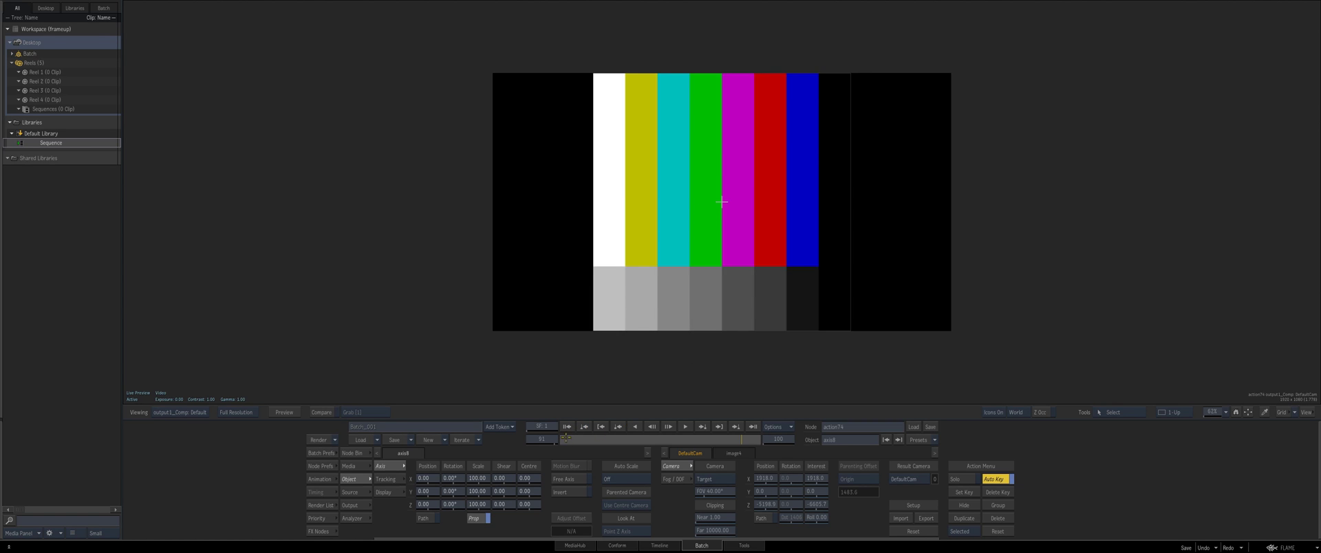
{"action": "left_click", "coordinate": [566, 438]}
{"action": "key", "text": "Escape"}
{"action": "left_click", "coordinate": [633, 133]}
{"action": "key", "text": "F4"}
{"action": "left_click_drag", "start_coordinate": [566, 438], "coordinate": [666, 412]}
{"action": "key", "text": "Escape"}
{"action": "left_click", "coordinate": [616, 286]}
{"action": "key", "text": "F4"}
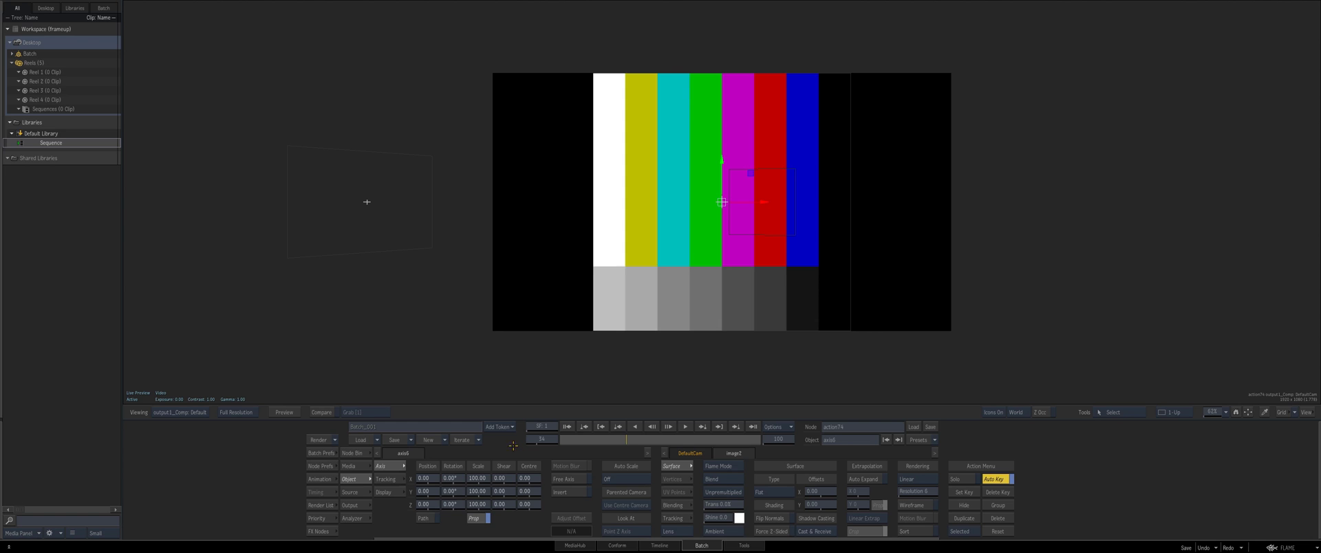
{"action": "left_click_drag", "start_coordinate": [479, 508], "coordinate": [463, 505]}
{"action": "key", "text": "Escape"}
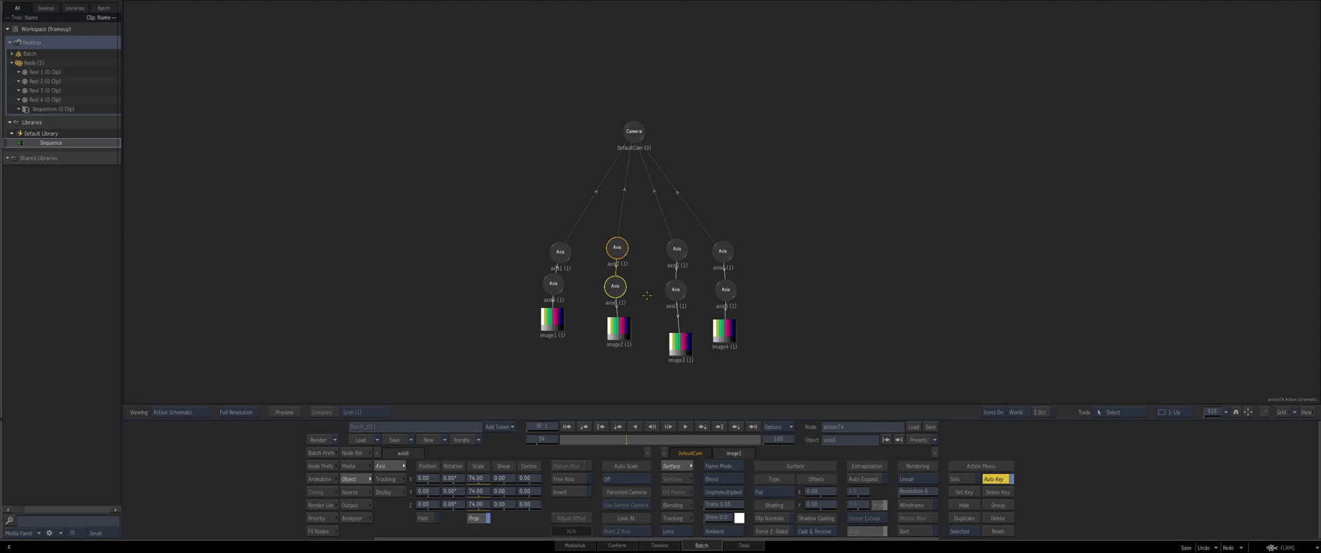
Scale down the third image's new axis at frame 60 to fit the camera view
{"action": "left_click", "coordinate": [675, 290]}
{"action": "left_click", "coordinate": [633, 141]}
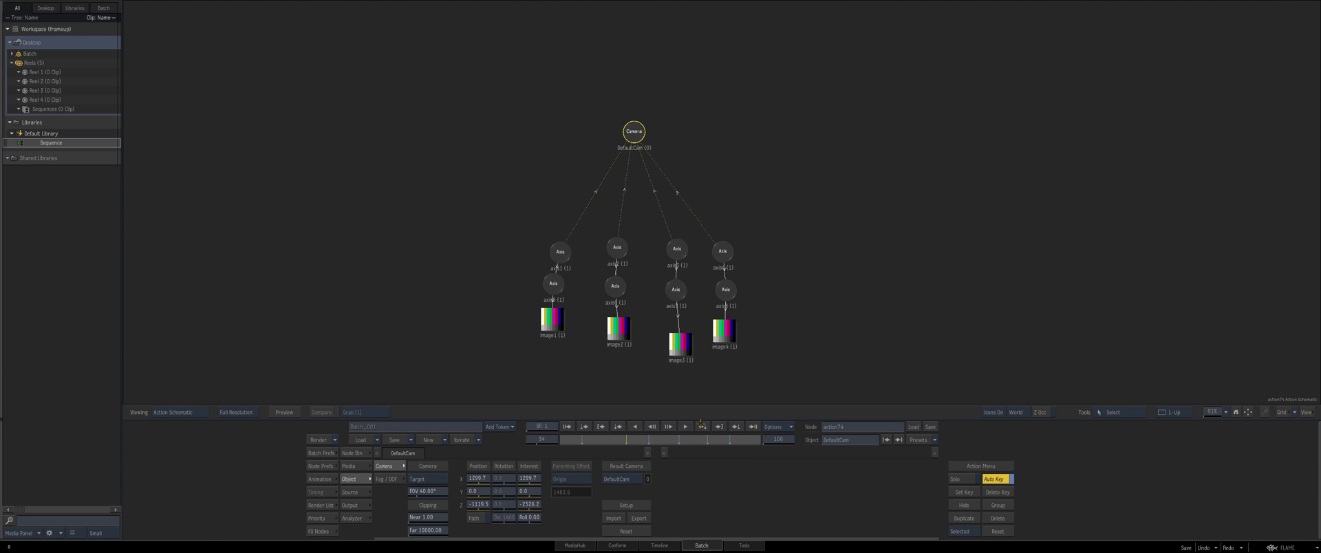
{"action": "key", "text": "F4"}
{"action": "key", "text": "F4"}
{"action": "left_click", "coordinate": [676, 287]}
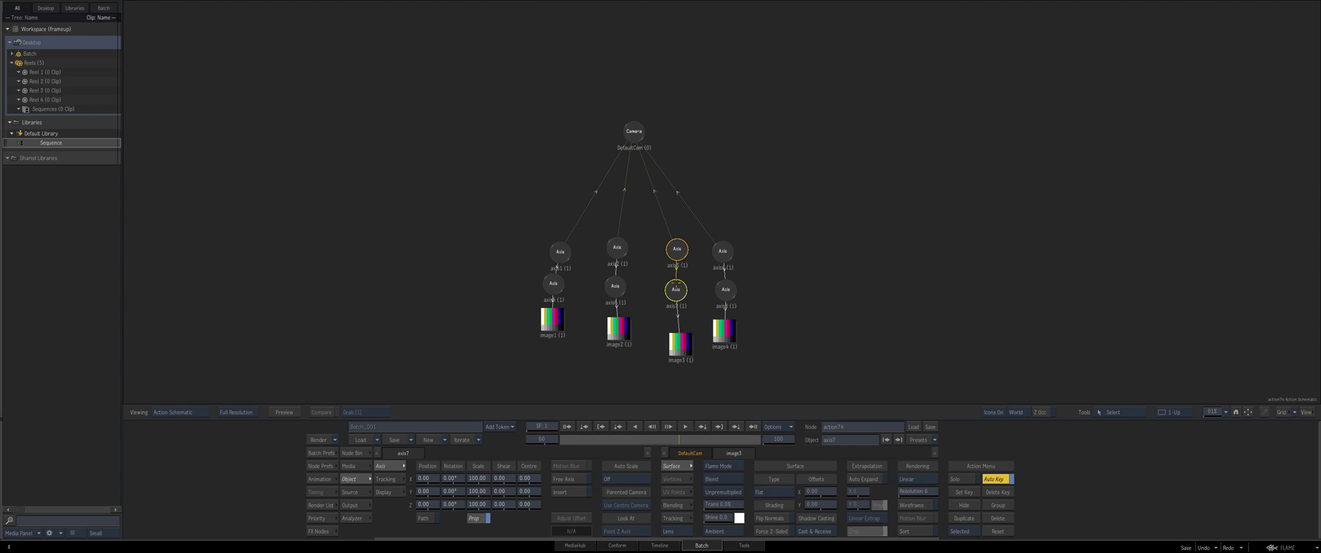
{"action": "key", "text": "F4"}
{"action": "left_click_drag", "start_coordinate": [479, 506], "coordinate": [469, 506]}
{"action": "key", "text": "Escape"}
Scale the fourth image's new axis to about 78% at the camera's last keyframe
{"action": "left_click", "coordinate": [724, 286]}
{"action": "left_click", "coordinate": [634, 135]}
{"action": "left_click", "coordinate": [724, 287]}
{"action": "left_click", "coordinate": [637, 136]}
{"action": "key", "text": "F4"}
{"action": "left_click", "coordinate": [736, 427]}
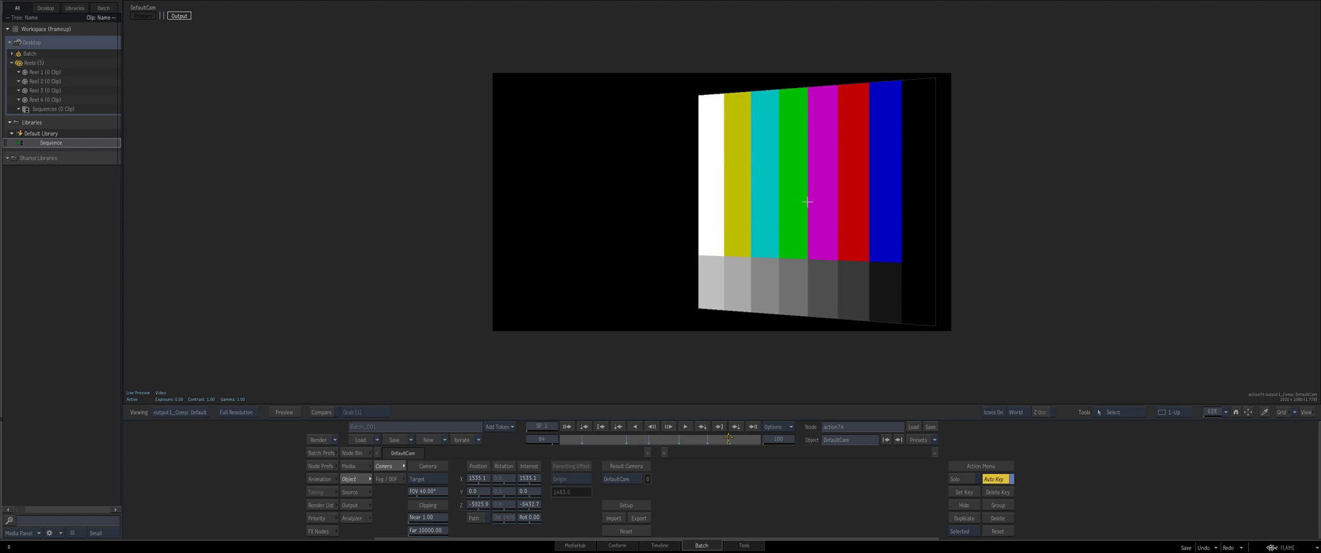
{"action": "left_click", "coordinate": [736, 426]}
{"action": "key", "text": "Escape"}
{"action": "left_click", "coordinate": [732, 302]}
{"action": "left_click", "coordinate": [724, 288]}
{"action": "key", "text": "F4"}
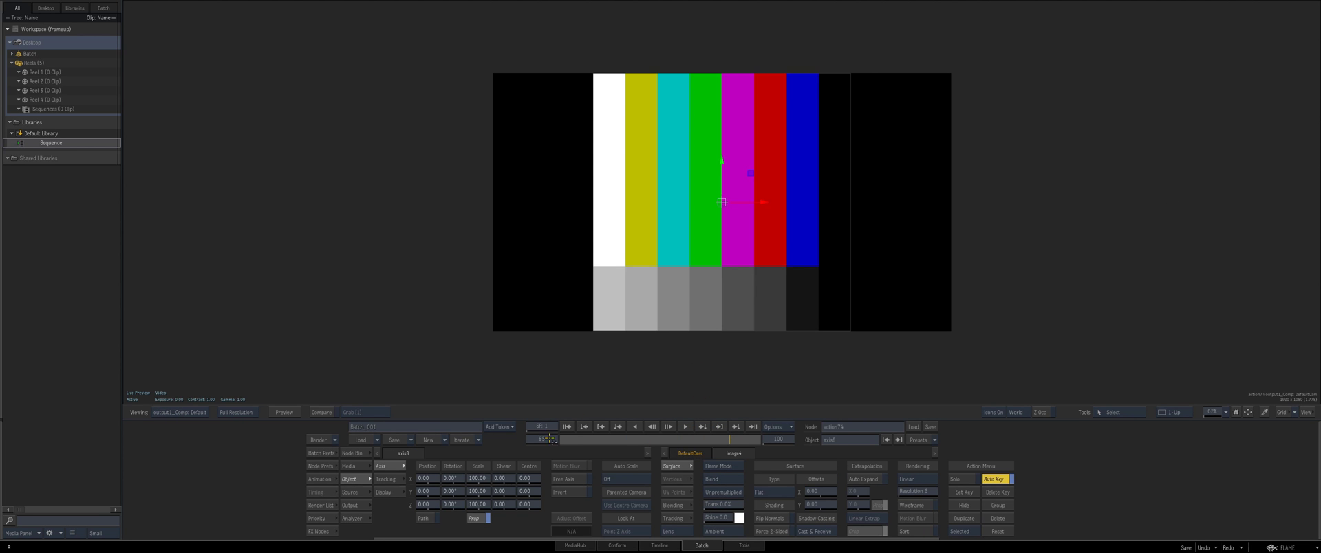
{"action": "left_click_drag", "start_coordinate": [481, 506], "coordinate": [466, 506]}
Scrub and play the camera move from the first frame to review the rescaled images
{"action": "left_click", "coordinate": [567, 427]}
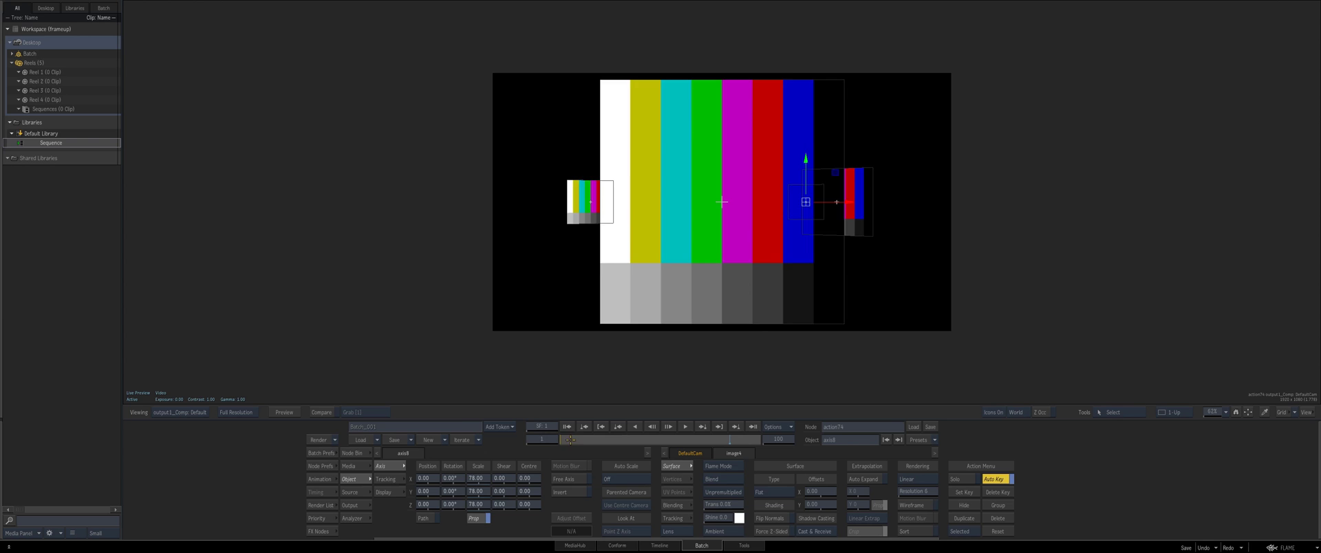
{"action": "left_click_drag", "start_coordinate": [567, 438], "coordinate": [641, 438]}
{"action": "left_click", "coordinate": [685, 427]}
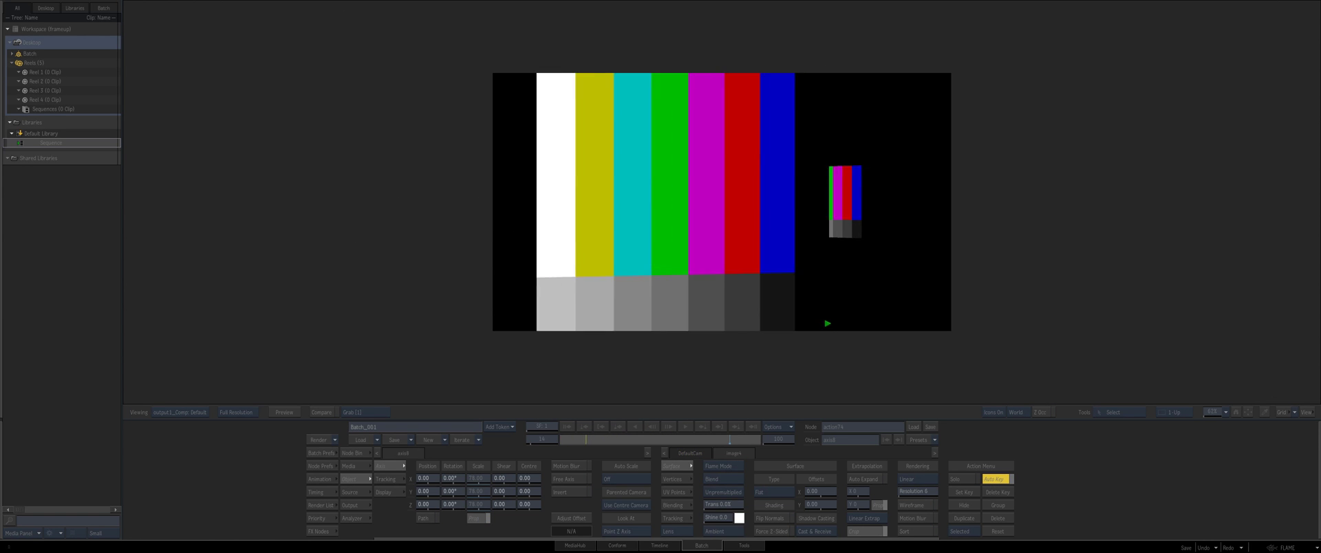
{"action": "left_click", "coordinate": [774, 346]}
{"action": "left_click", "coordinate": [567, 427]}
Add an axis node as parent of the default camera in the schematic
{"action": "key", "text": "Escape"}
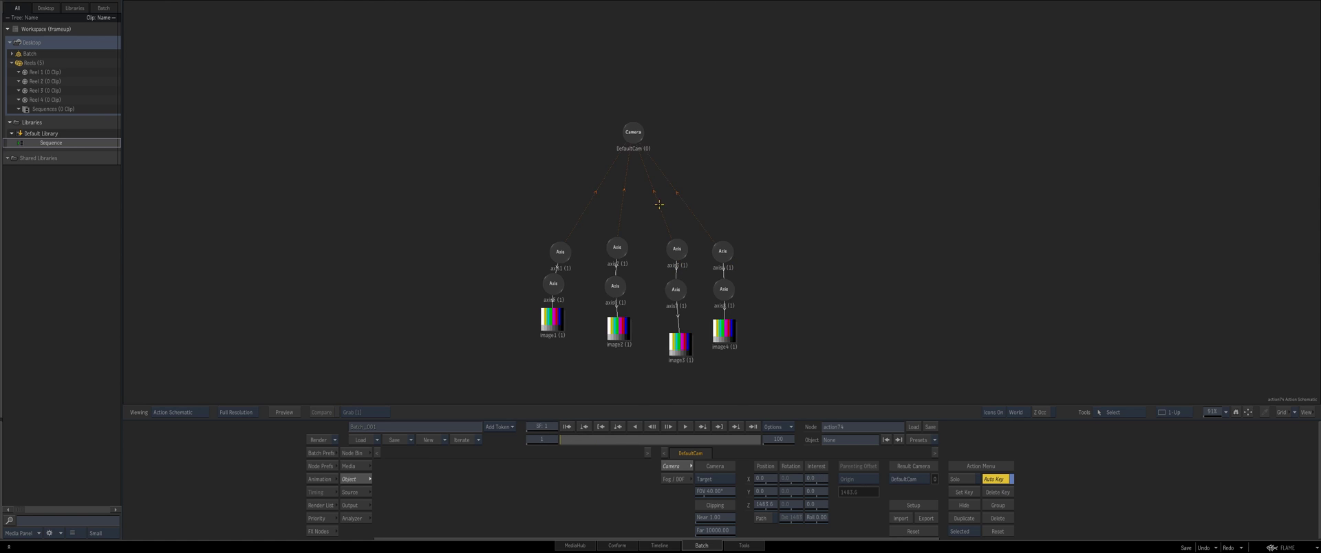
{"action": "left_click_drag", "start_coordinate": [796, 143], "coordinate": [685, 192]}
{"action": "left_click", "coordinate": [353, 453]}
{"action": "left_click", "coordinate": [658, 480]}
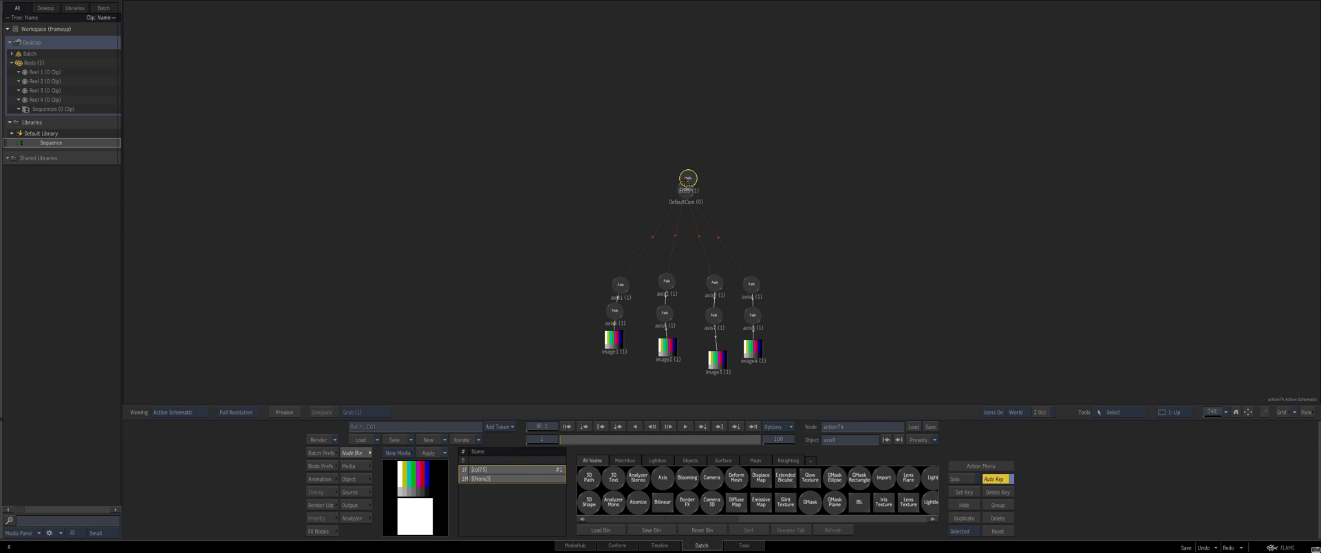
Apply a rand(frame) expression to the default camera's position channels
{"action": "left_click", "coordinate": [318, 479]}
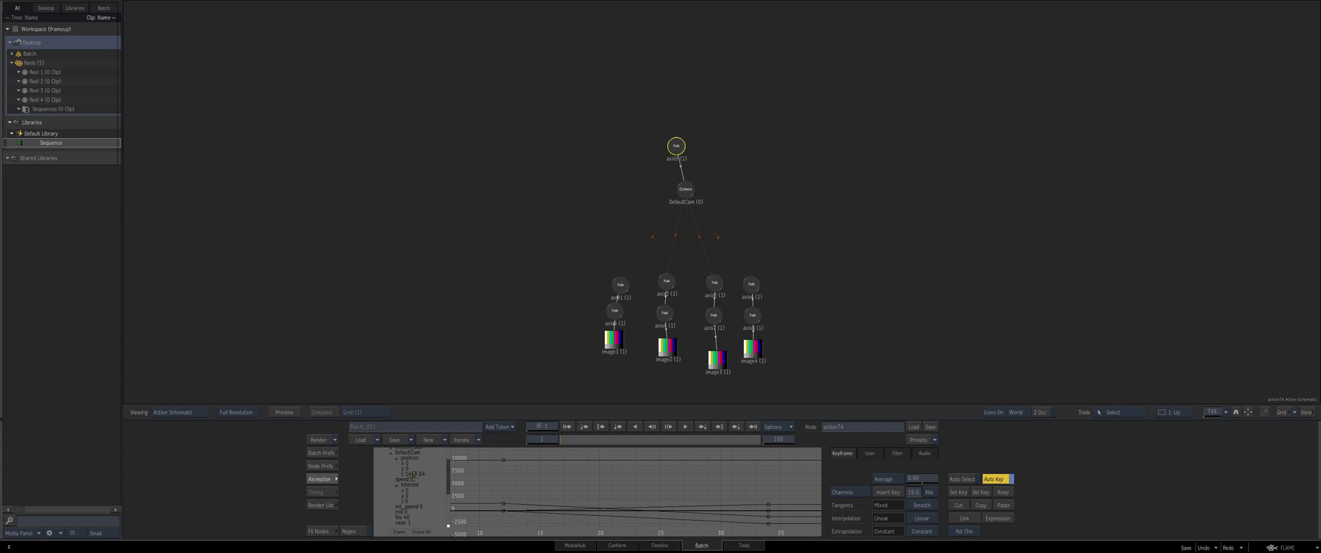
{"action": "left_click", "coordinate": [405, 461]}
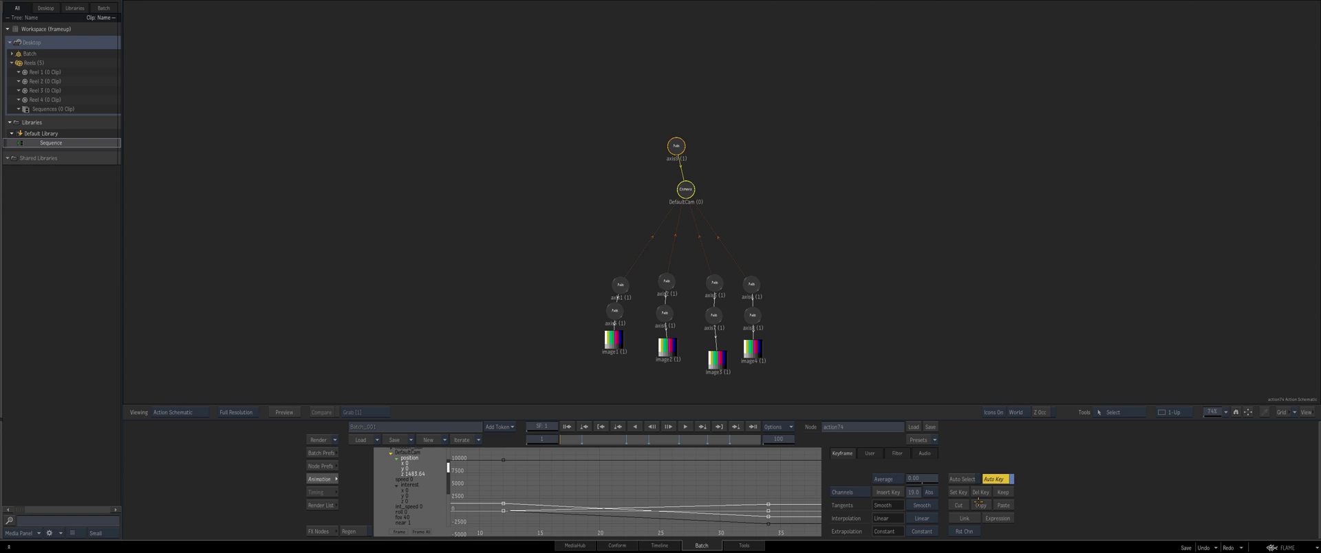
{"action": "left_click", "coordinate": [998, 518]}
{"action": "left_click", "coordinate": [396, 534]}
{"action": "type", "text": "rand(frame) * 10"}
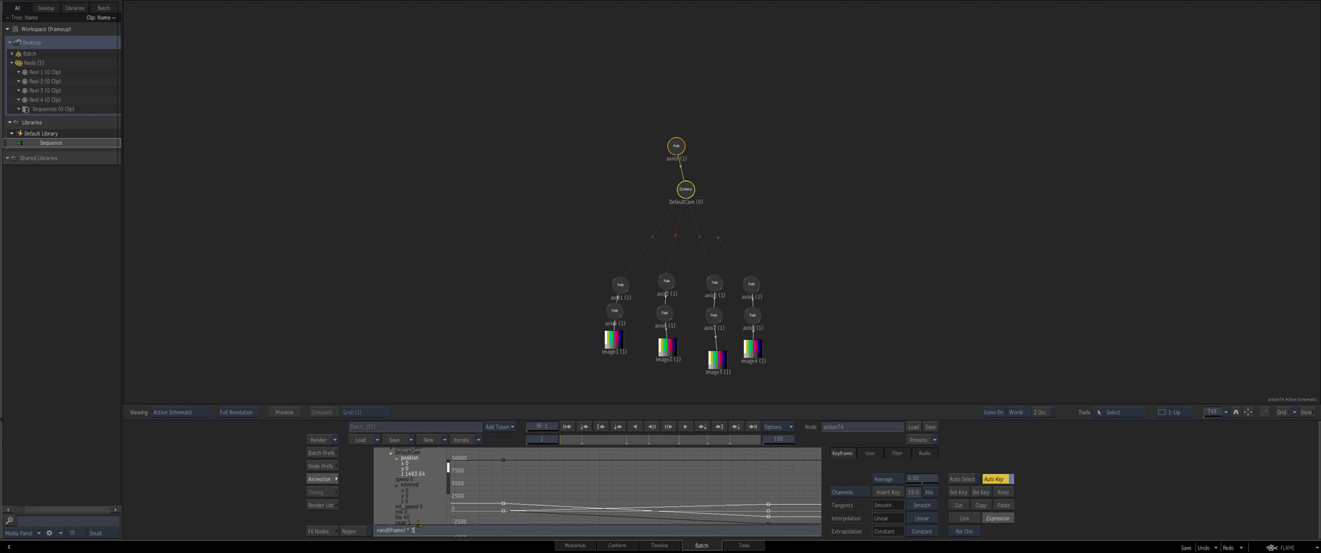
{"action": "key", "text": "Return"}
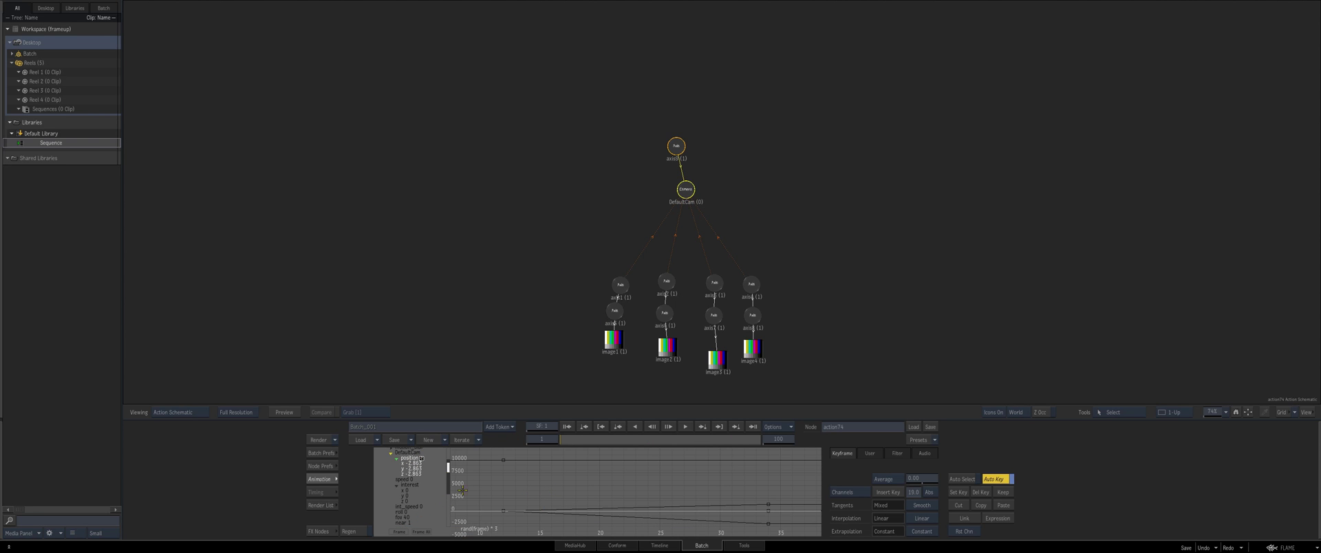
Frame the random position curve, play the camera move in the result view and return to the first frame
{"action": "key", "text": "f"}
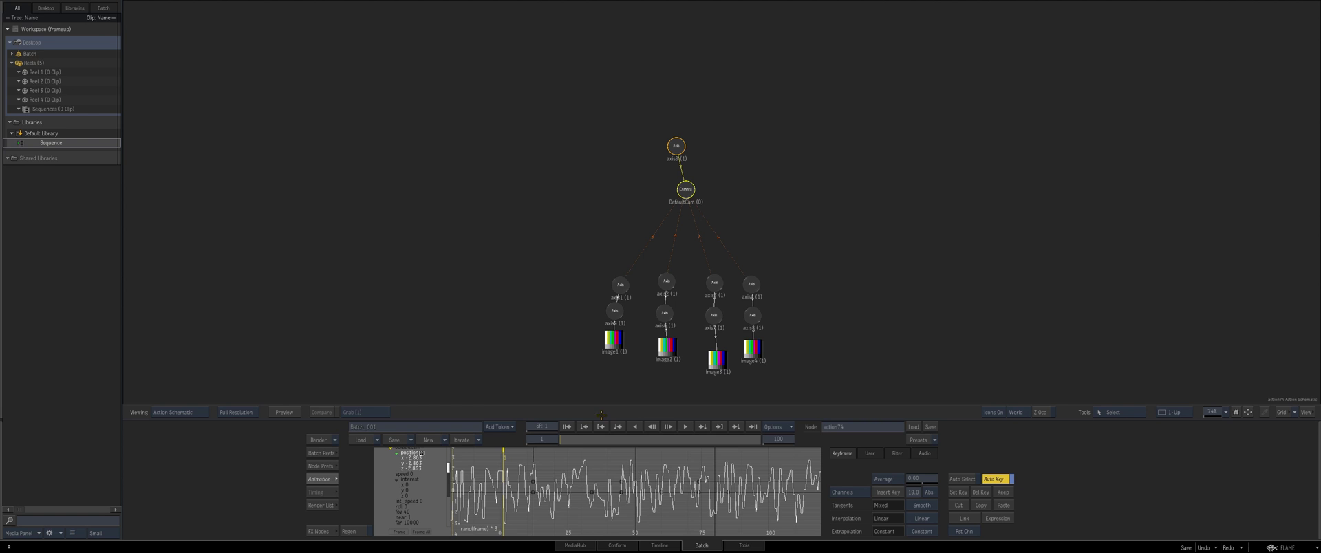
{"action": "key", "text": "space"}
{"action": "key", "text": "F4"}
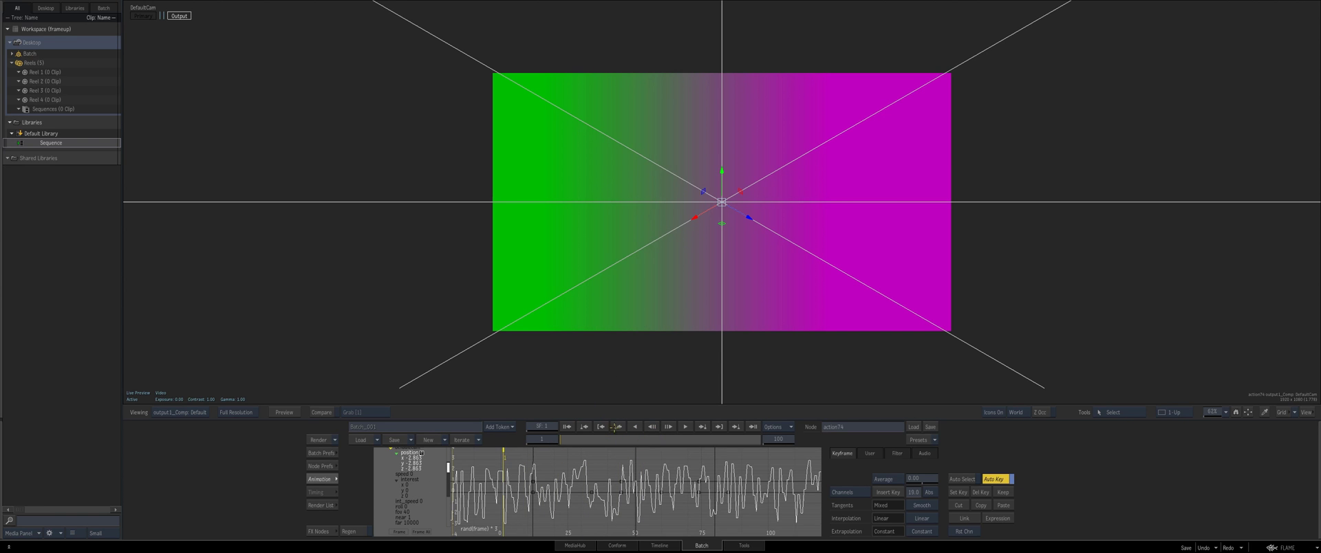
{"action": "left_click", "coordinate": [685, 427]}
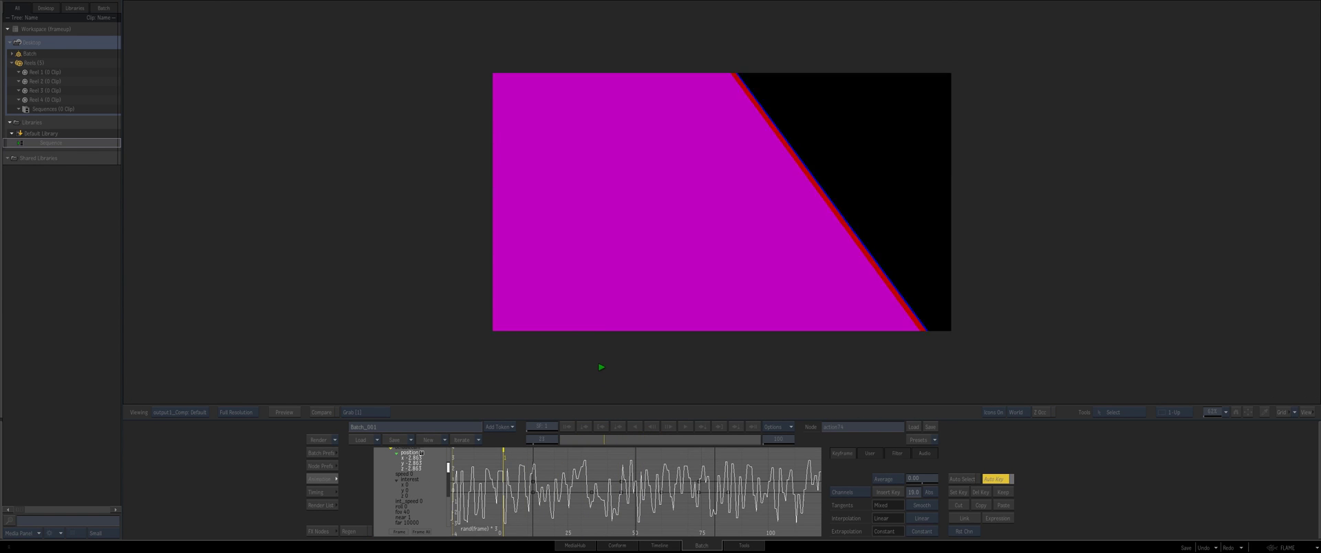
{"action": "left_click", "coordinate": [570, 364]}
{"action": "left_click_drag", "start_coordinate": [654, 440], "coordinate": [560, 440]}
{"action": "key", "text": "Escape"}
Check the camera's view at the first frame against the parent axis's connection in the schematic
{"action": "left_click", "coordinate": [654, 168]}
{"action": "left_click", "coordinate": [674, 147]}
{"action": "key", "text": "F4"}
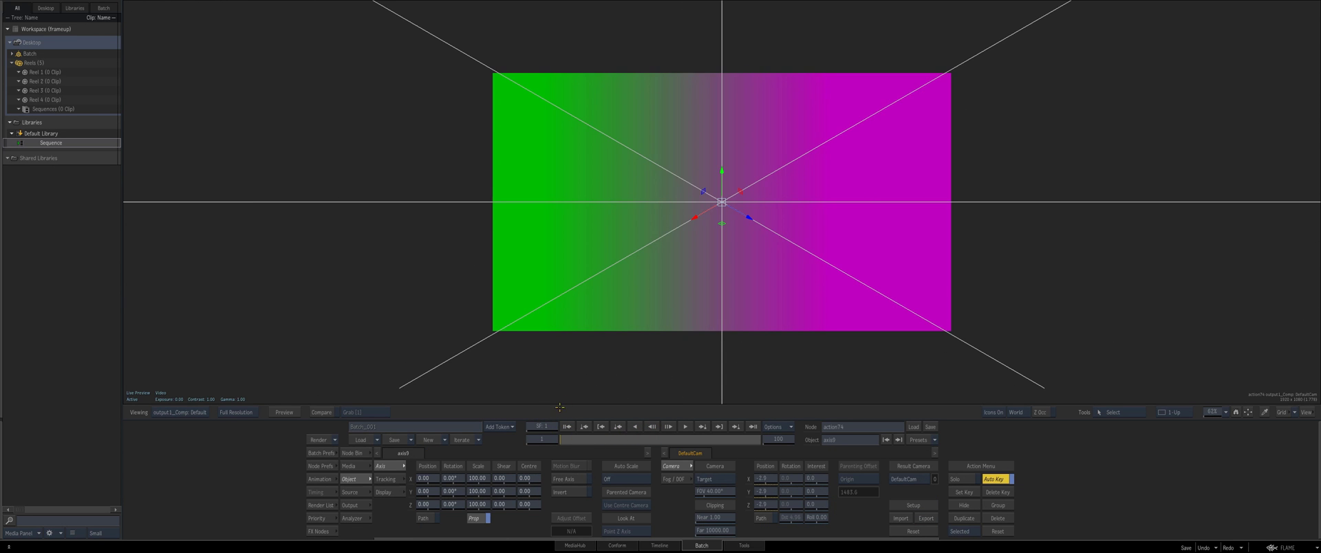
{"action": "left_click_drag", "start_coordinate": [571, 336], "coordinate": [538, 336], "text": "ctrl"}
{"action": "mouse_move", "coordinate": [572, 441]}
{"action": "left_mouse_down"}
{"action": "mouse_move", "coordinate": [631, 439]}
{"action": "mouse_move", "coordinate": [560, 439]}
{"action": "left_mouse_up"}
{"action": "key", "text": "F8"}
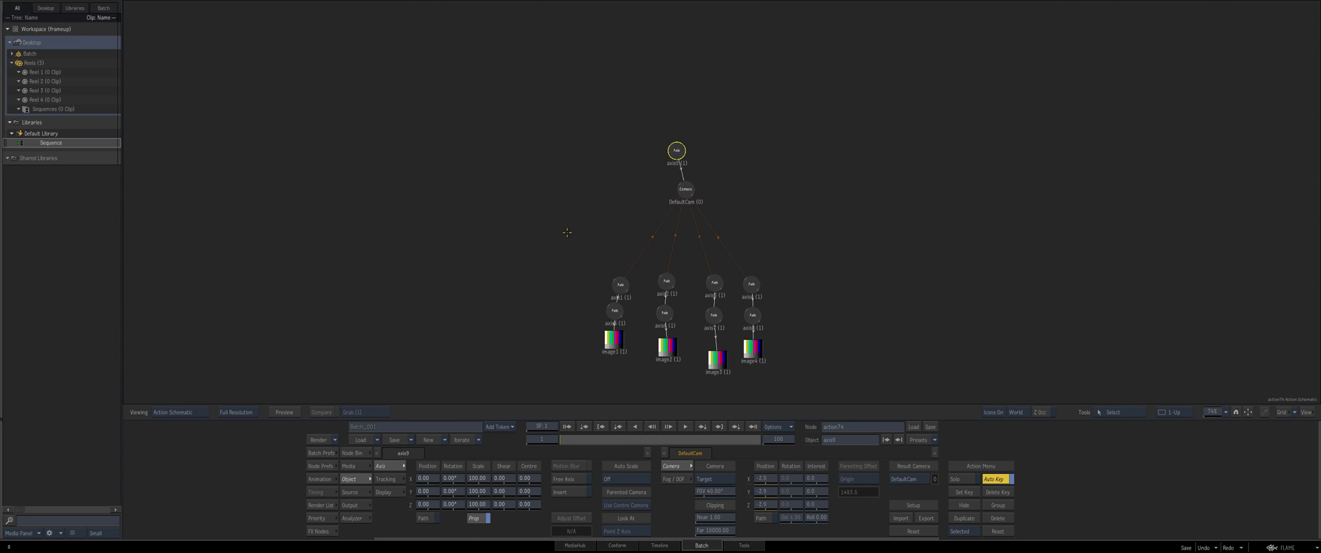
{"action": "mouse_move", "coordinate": [662, 176]}
{"action": "left_mouse_down"}
{"action": "mouse_move", "coordinate": [693, 169]}
{"action": "mouse_move", "coordinate": [606, 149]}
{"action": "mouse_move", "coordinate": [684, 191]}
{"action": "left_mouse_up"}
{"action": "left_click", "coordinate": [669, 148]}
{"action": "key", "text": "F8"}
{"action": "key", "text": "F8"}
{"action": "key", "text": "F1"}
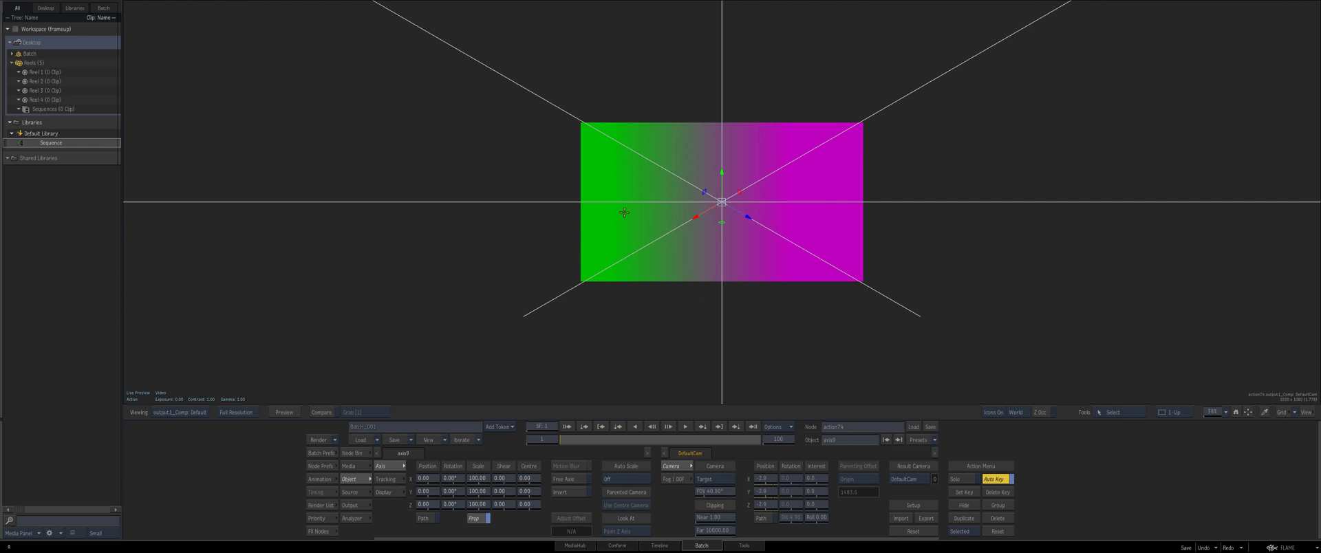
Compare the animation channels of the camera's parent axis with those of the default camera
{"action": "left_click", "coordinate": [335, 479]}
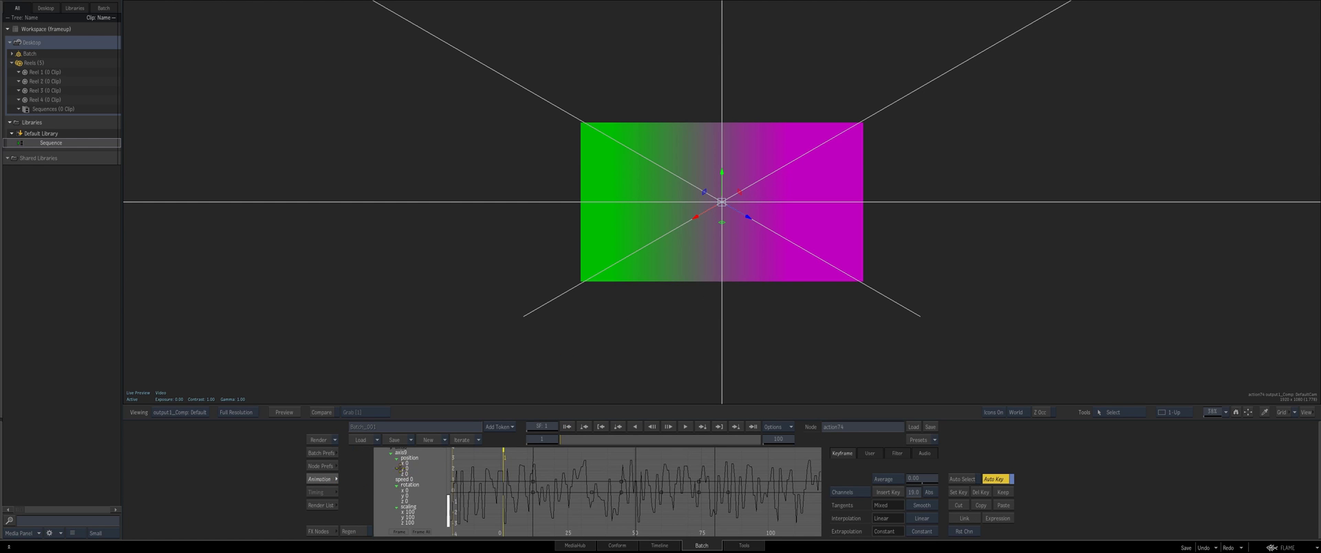
{"action": "key", "text": "F8"}
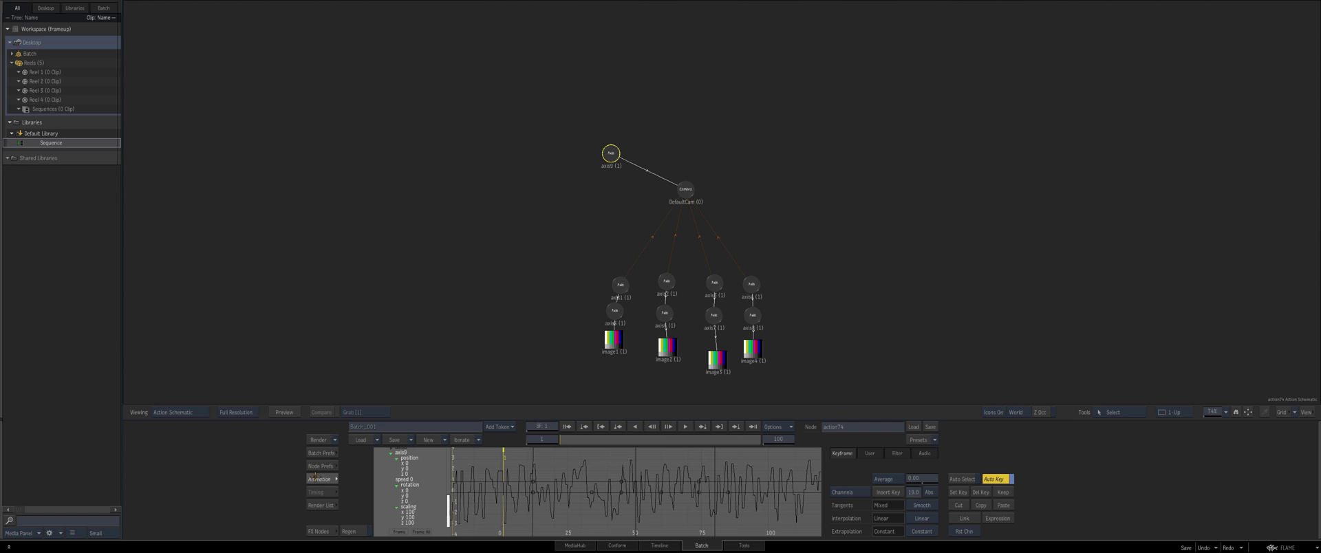
{"action": "double_click", "coordinate": [611, 154]}
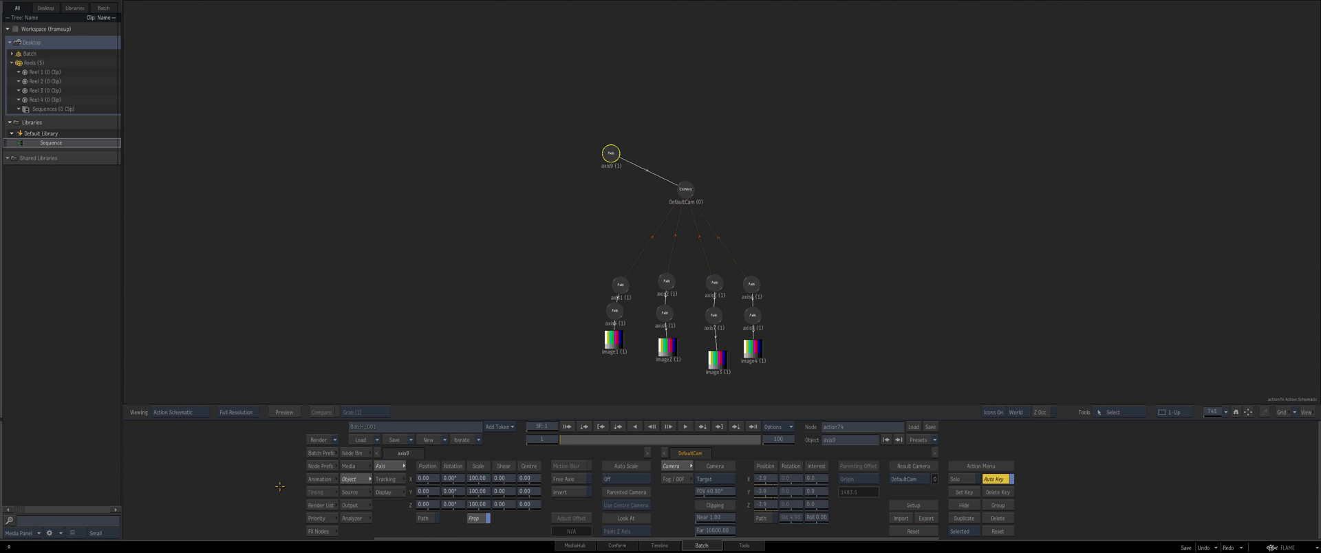
{"action": "left_click", "coordinate": [331, 479]}
{"action": "left_click", "coordinate": [686, 189]}
{"action": "left_click", "coordinate": [399, 532]}
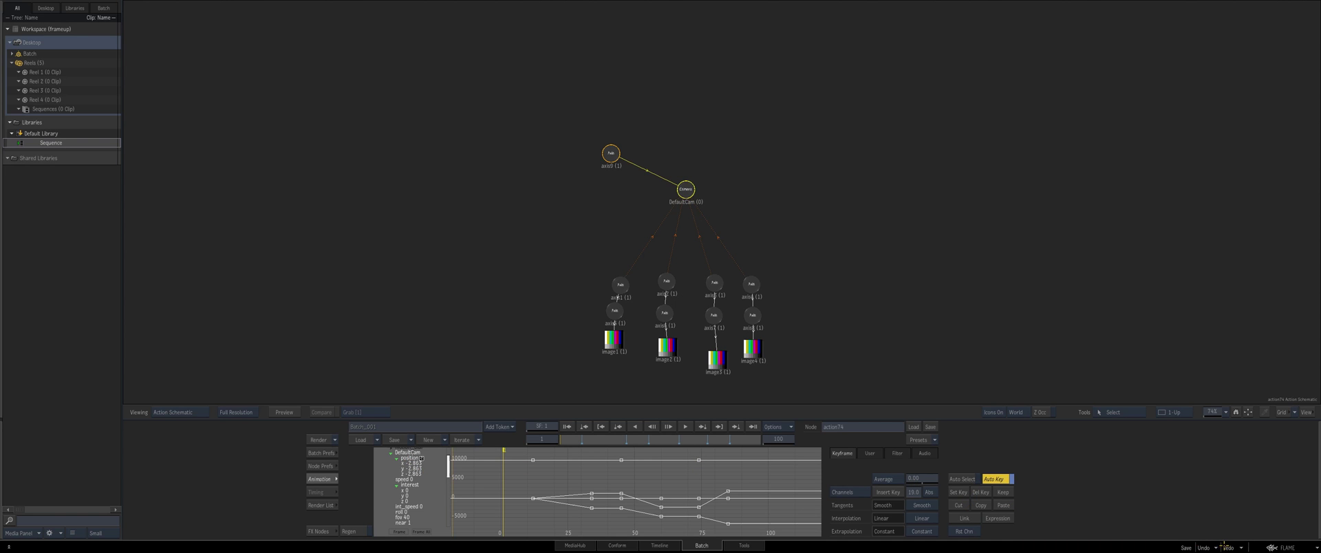
Undo the random expression on the default camera's position and check the camera's channels and view
{"action": "left_click", "coordinate": [1202, 547]}
{"action": "left_click", "coordinate": [1203, 548]}
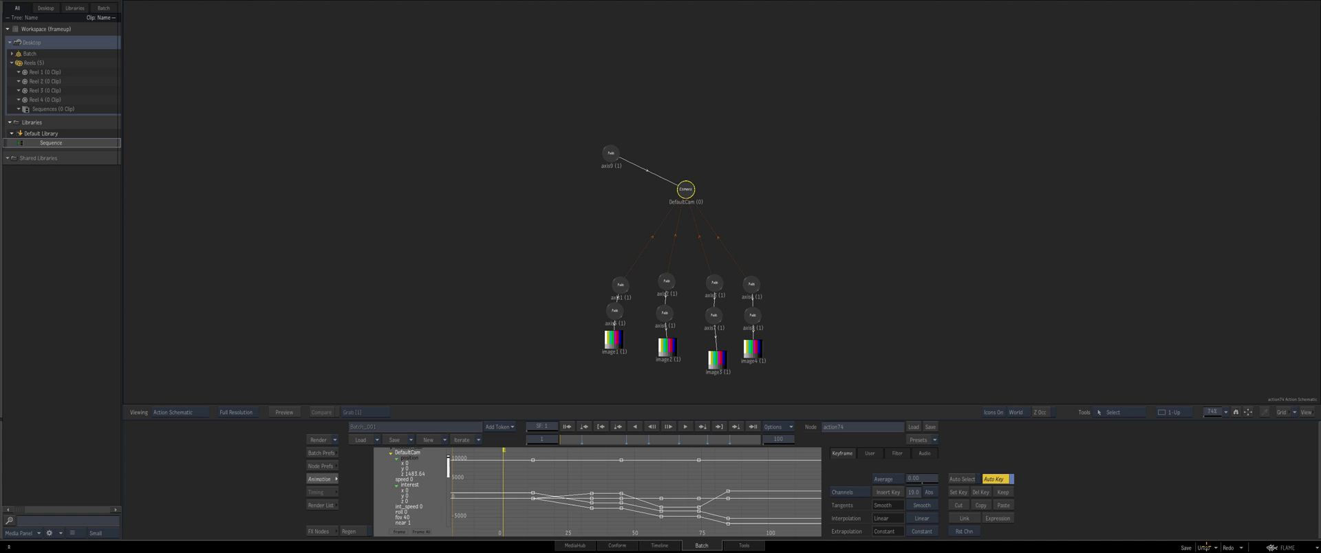
{"action": "left_click", "coordinate": [543, 263]}
{"action": "double_click", "coordinate": [686, 189]}
{"action": "left_click", "coordinate": [319, 479]}
{"action": "left_click", "coordinate": [407, 459]}
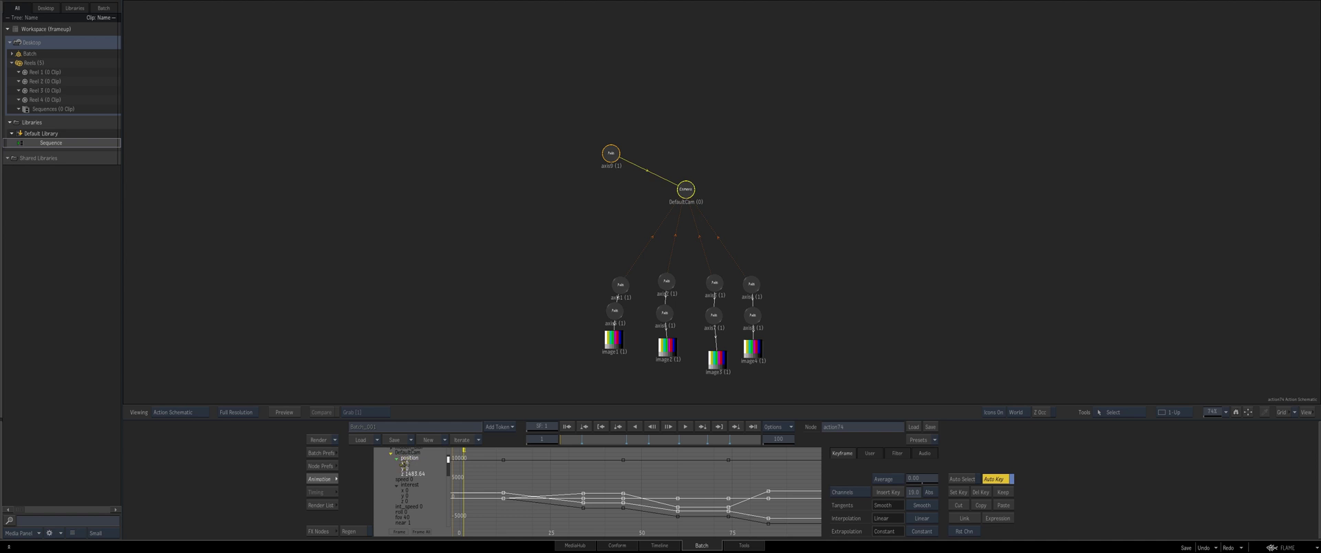
{"action": "left_click", "coordinate": [558, 341]}
{"action": "key", "text": "F4"}
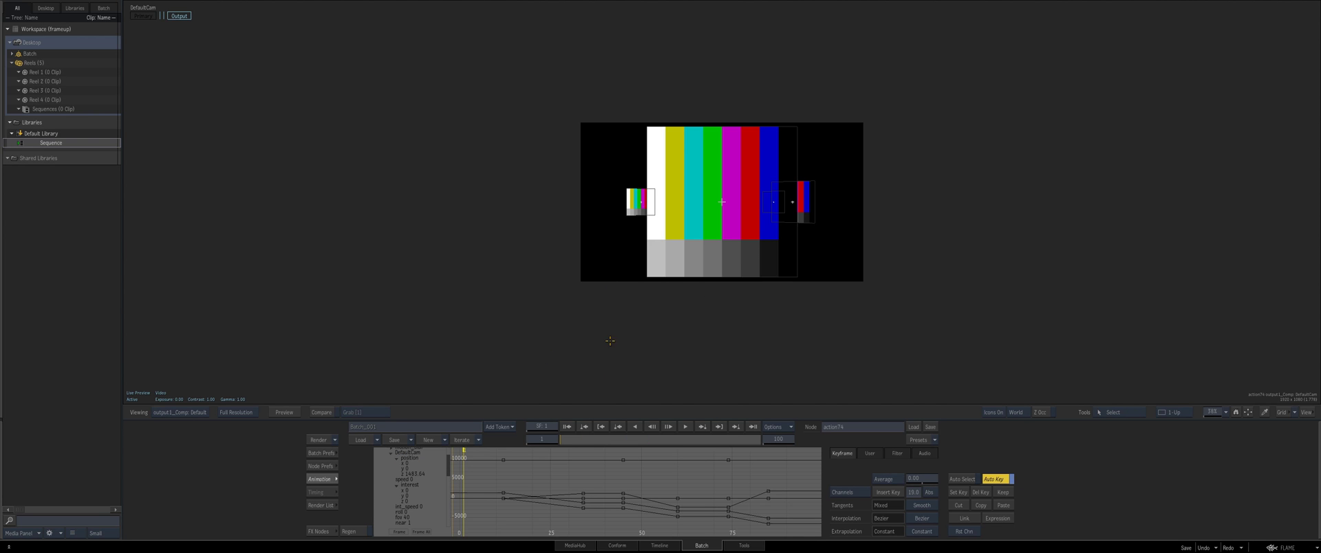
{"action": "mouse_move", "coordinate": [569, 440]}
{"action": "left_mouse_down"}
{"action": "mouse_move", "coordinate": [609, 441]}
{"action": "mouse_move", "coordinate": [560, 441]}
{"action": "left_mouse_up"}
{"action": "key", "text": "F8"}
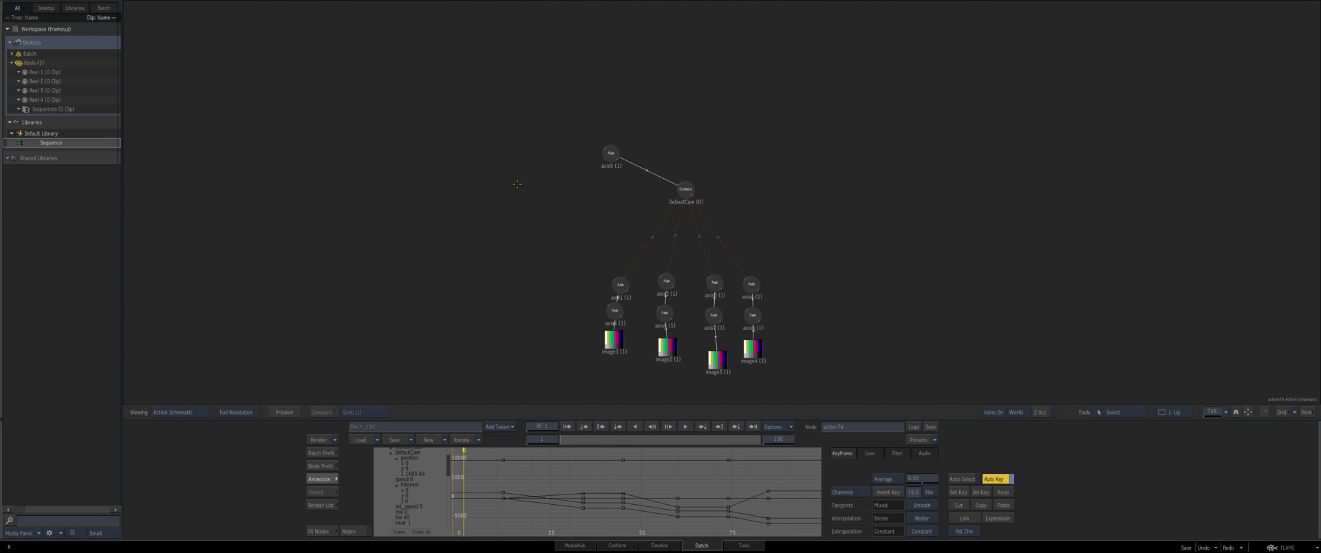
Apply a rand(frame) expression to the position channels of the camera's parent axis
{"action": "left_click", "coordinate": [607, 155]}
{"action": "scroll", "coordinate": [430, 497], "scroll_direction": "up", "scroll_amount": 5}
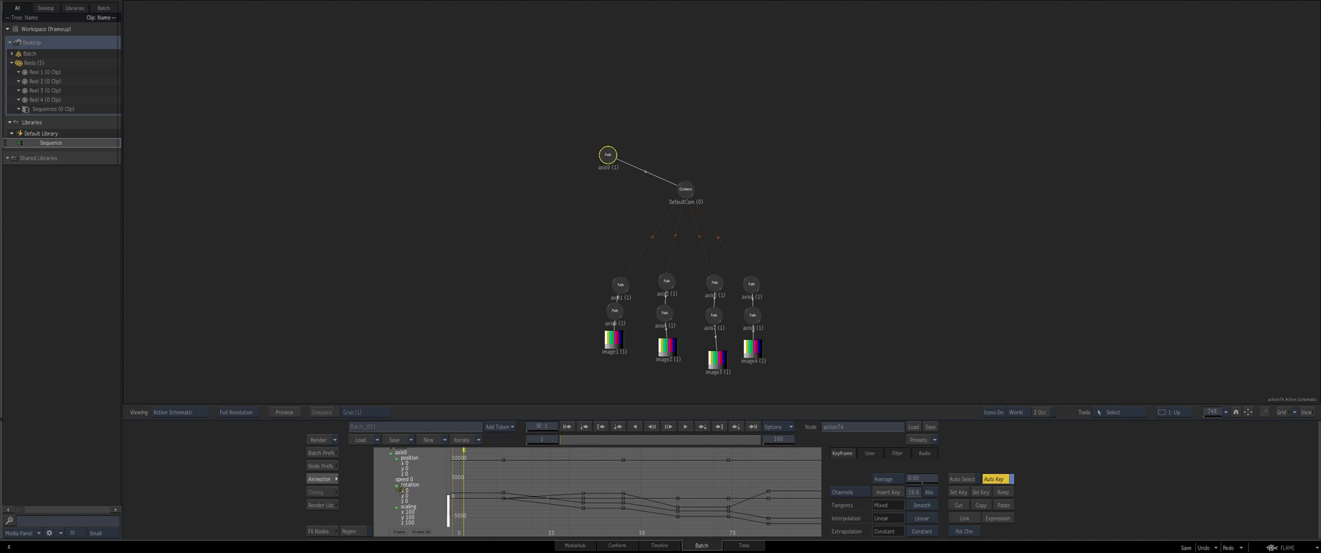
{"action": "left_click", "coordinate": [404, 459]}
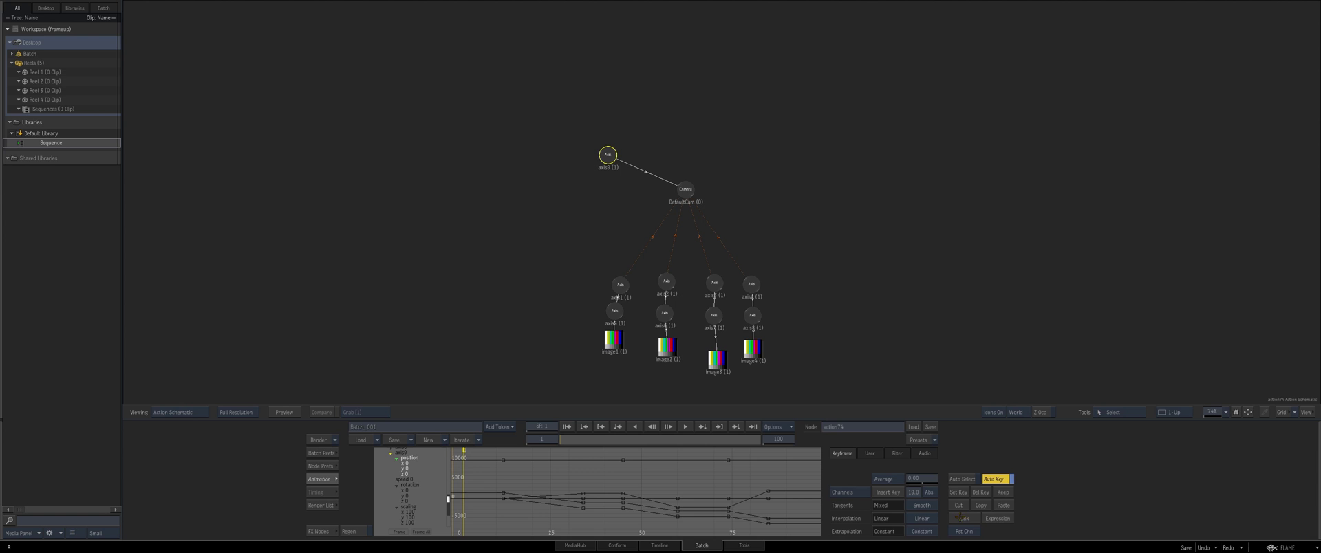
{"action": "left_click", "coordinate": [988, 518]}
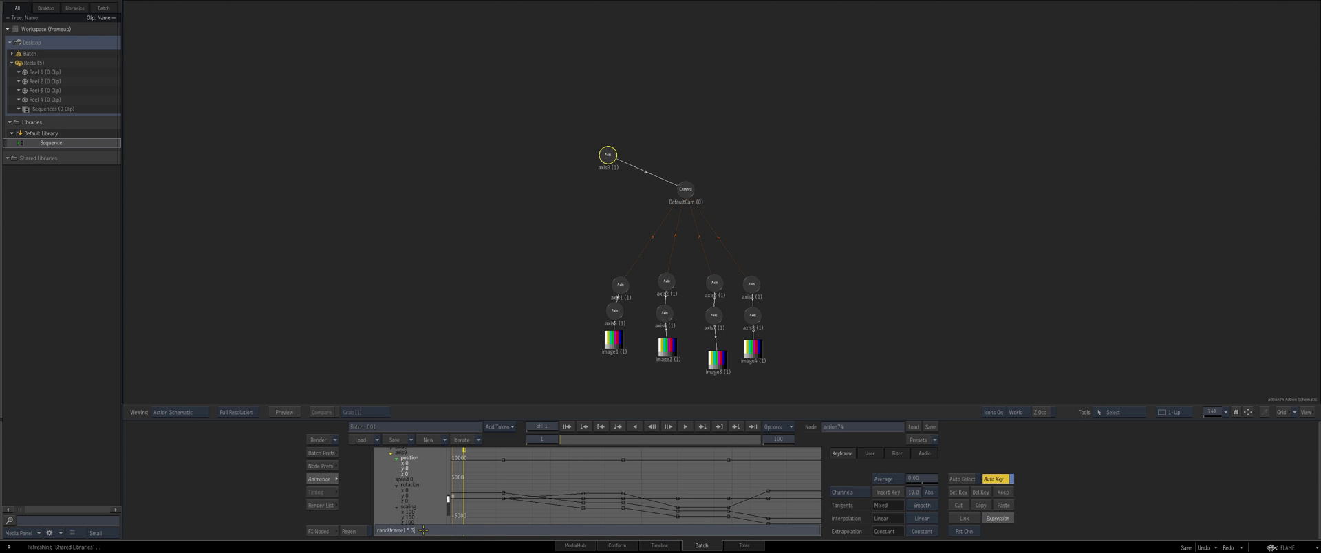
{"action": "key", "text": "Return"}
{"action": "left_click", "coordinate": [401, 454]}
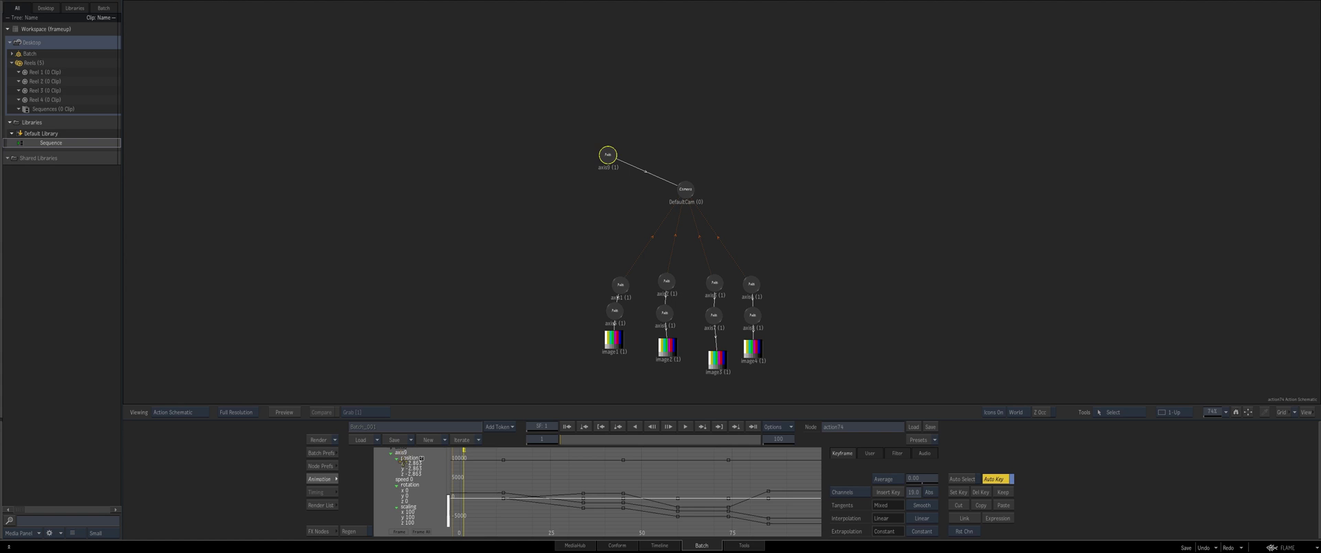
Frame the axis's random curve and play the camera move from the first frame to review the shake
{"action": "key", "text": "f"}
{"action": "key", "text": "F4"}
{"action": "mouse_move", "coordinate": [562, 439]}
{"action": "left_mouse_down"}
{"action": "mouse_move", "coordinate": [603, 439]}
{"action": "mouse_move", "coordinate": [560, 439]}
{"action": "left_mouse_up"}
{"action": "left_click", "coordinate": [669, 427]}
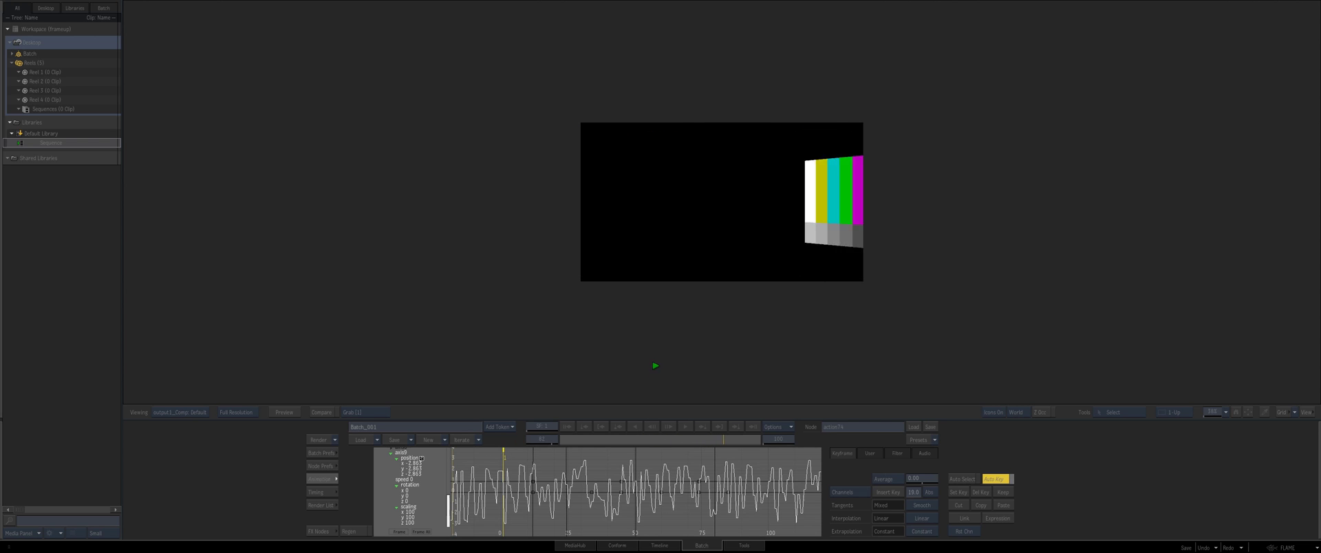
Bake the parent axis's random position expression into keyframes, starting from the first frame
{"action": "key", "text": "F8"}
{"action": "double_click", "coordinate": [604, 155]}
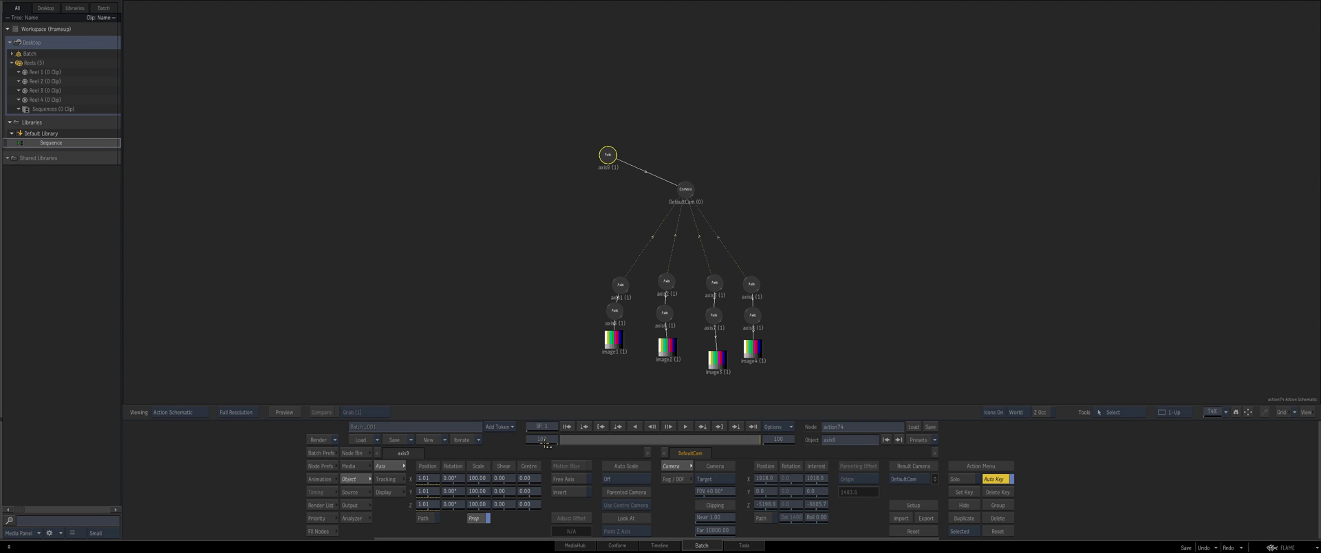
{"action": "left_click", "coordinate": [319, 479]}
{"action": "left_click_drag", "start_coordinate": [579, 440], "coordinate": [559, 439]}
{"action": "left_click", "coordinate": [882, 479]}
{"action": "left_click", "coordinate": [887, 444]}
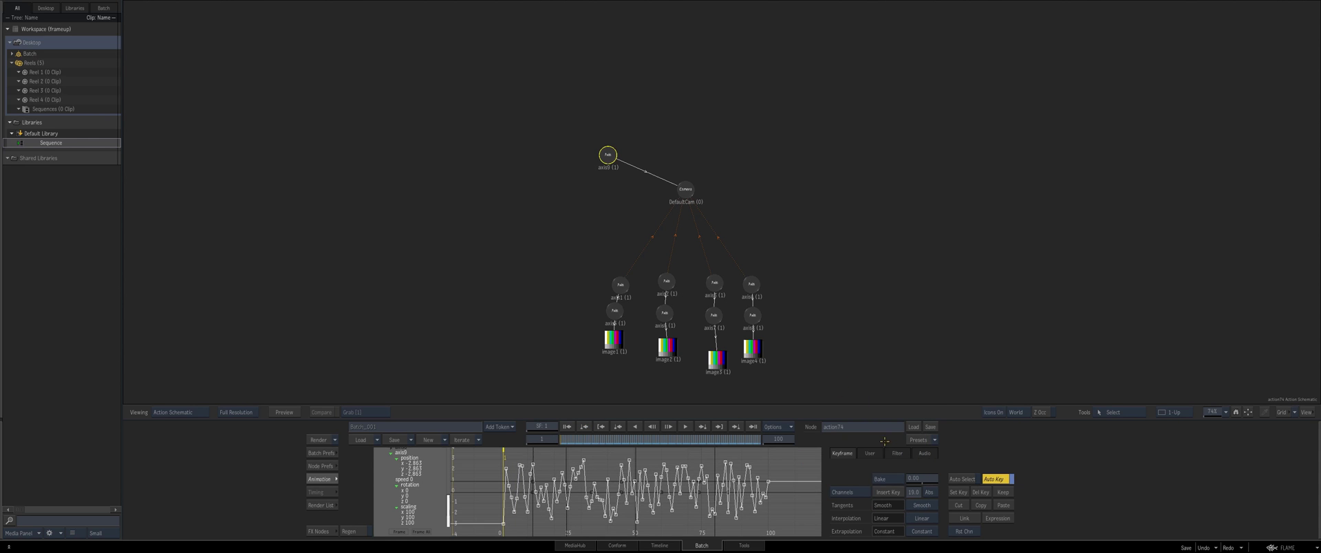
Smooth the baked position curve of the parent axis with the Average operation
{"action": "mouse_move", "coordinate": [918, 480]}
{"action": "left_mouse_down"}
{"action": "mouse_move", "coordinate": [936, 474]}
{"action": "mouse_move", "coordinate": [918, 479]}
{"action": "left_mouse_up"}
{"action": "left_click", "coordinate": [888, 480]}
{"action": "left_click", "coordinate": [888, 493]}
{"action": "left_click", "coordinate": [891, 480]}
{"action": "left_click", "coordinate": [891, 504]}
Enlarge the result view and play the camera move to review the averaged shake
{"action": "key", "text": "F4"}
{"action": "left_click_drag", "start_coordinate": [696, 360], "coordinate": [637, 334], "text": "ctrl"}
{"action": "left_click", "coordinate": [686, 426]}
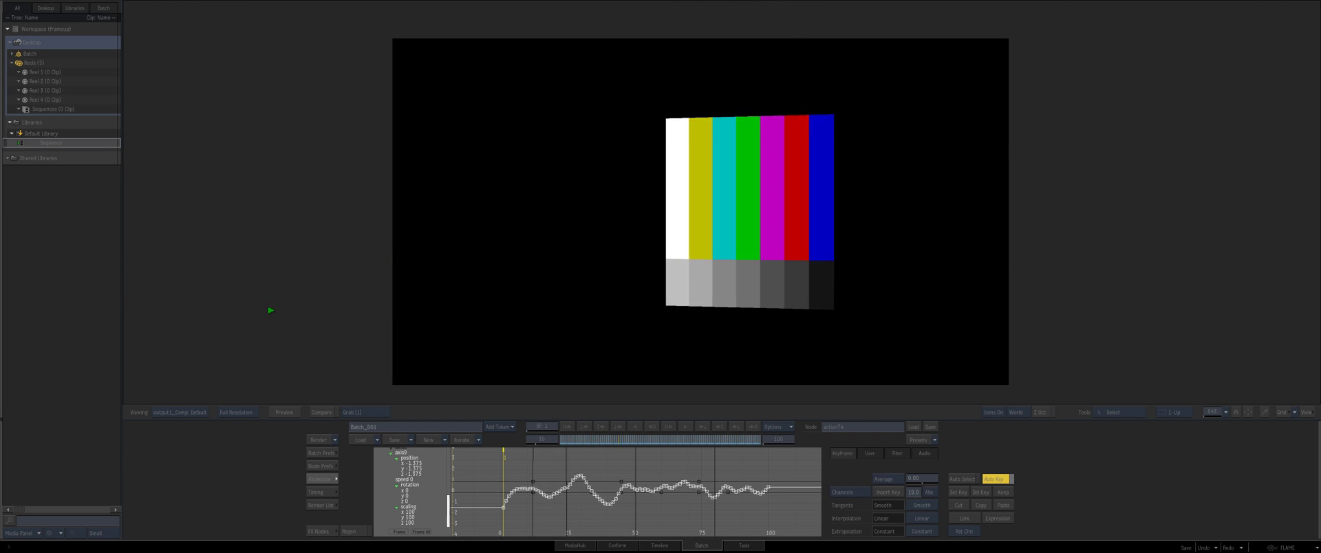
{"action": "left_click", "coordinate": [384, 375]}
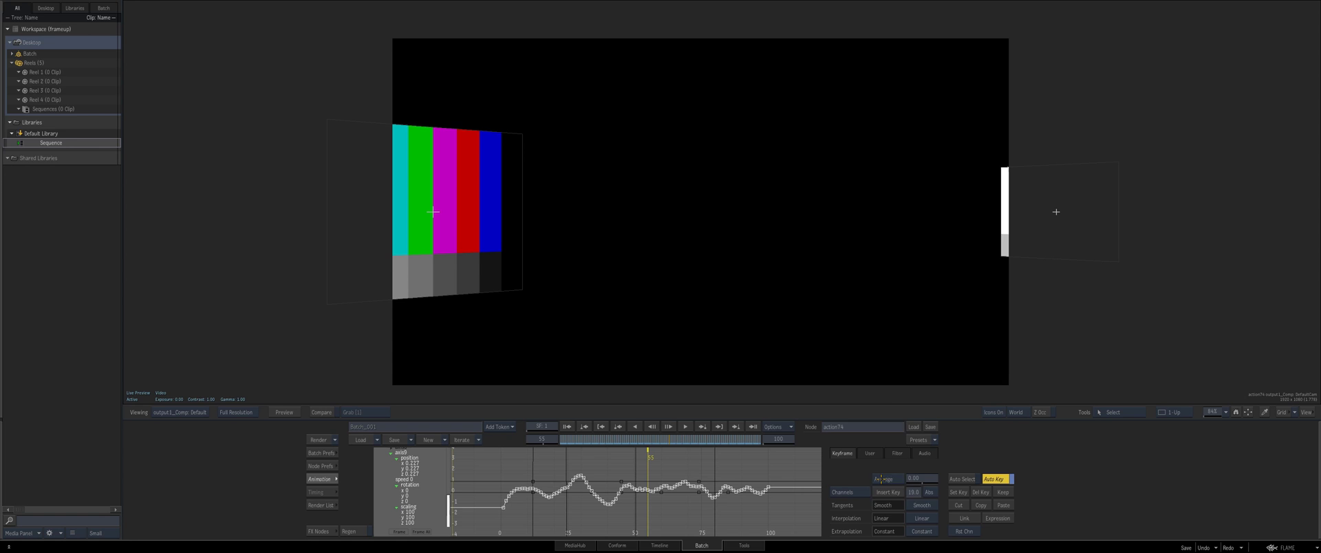
Increase the amplitude of the axis's averaged position curve with the Y Scale tool
{"action": "left_click", "coordinate": [882, 479]}
{"action": "left_click", "coordinate": [1086, 411]}
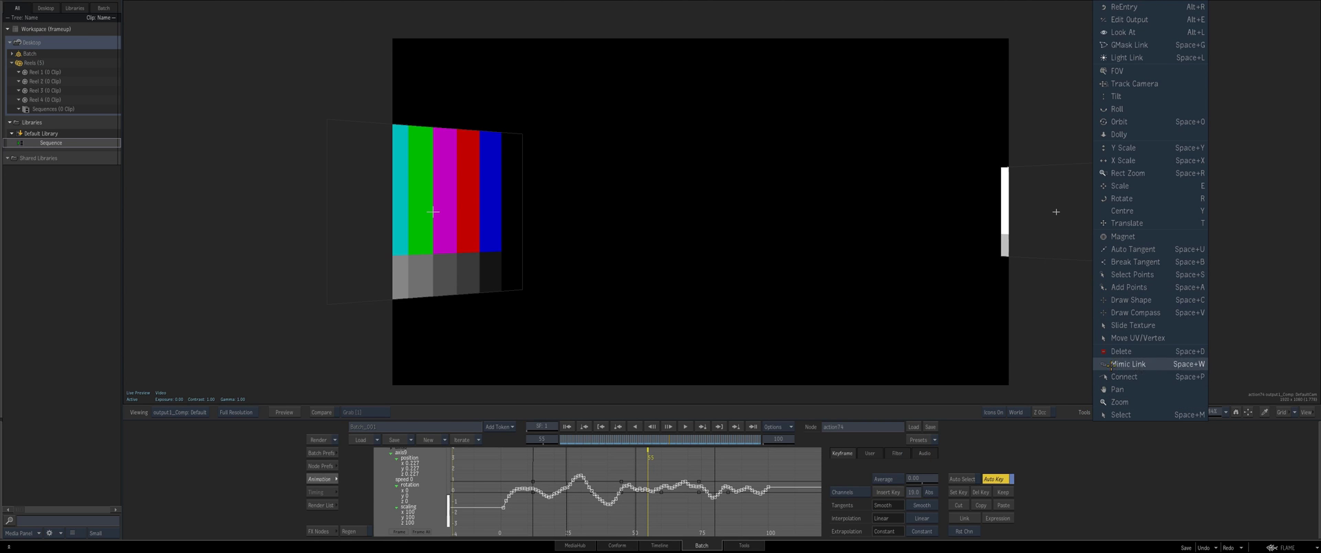
{"action": "left_click", "coordinate": [1122, 147]}
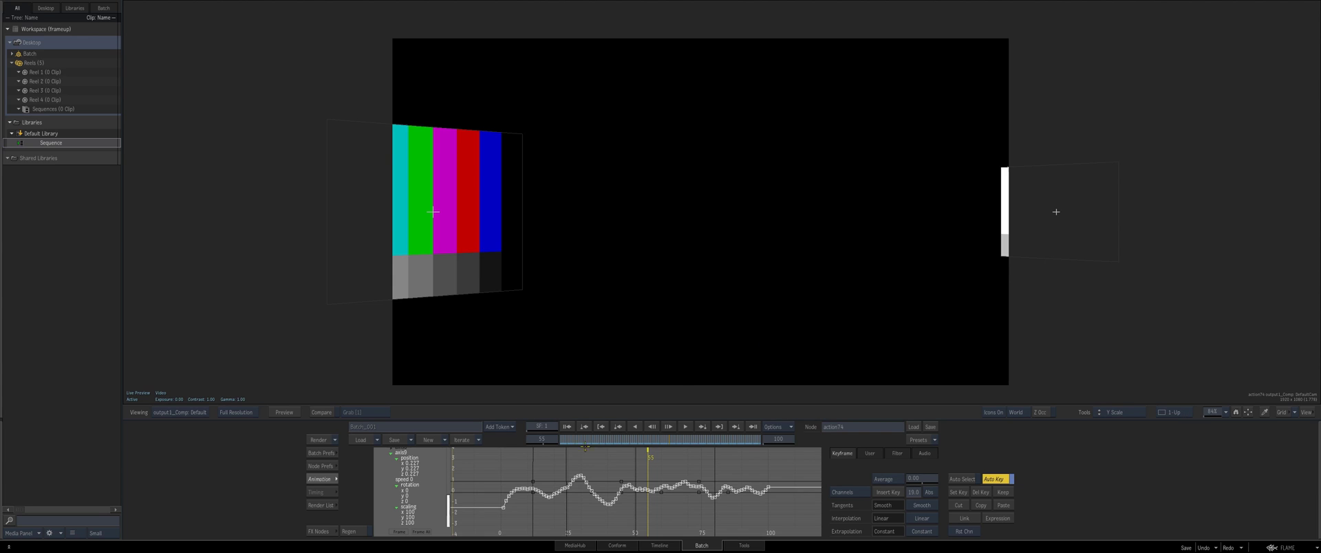
{"action": "left_click_drag", "start_coordinate": [542, 496], "coordinate": [558, 471]}
Play and scrub the camera move from the first frame to review the stronger shake, and open the node preferences
{"action": "left_click", "coordinate": [567, 426]}
{"action": "left_click", "coordinate": [686, 427]}
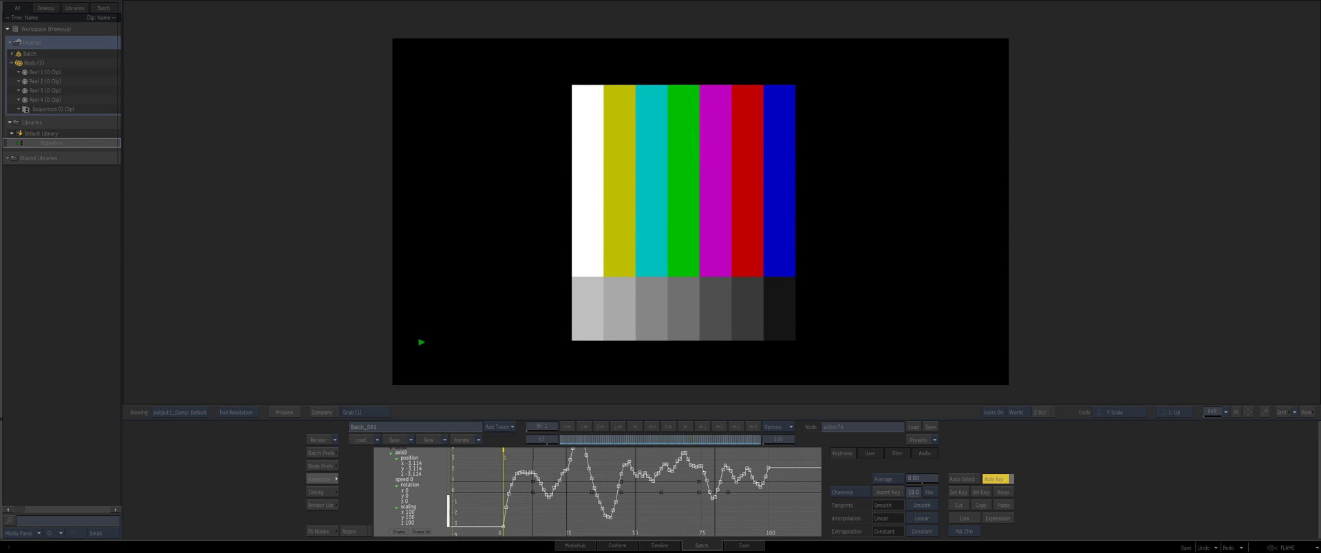
{"action": "left_click", "coordinate": [567, 426]}
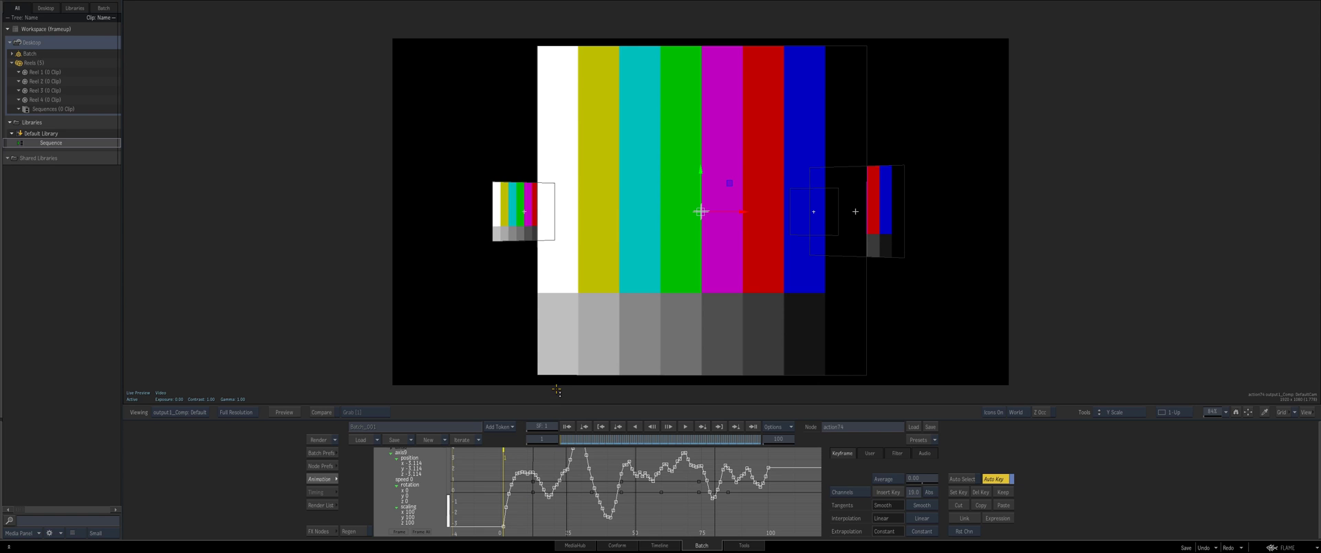
{"action": "left_click_drag", "start_coordinate": [609, 441], "coordinate": [751, 438]}
{"action": "left_click", "coordinate": [313, 465]}
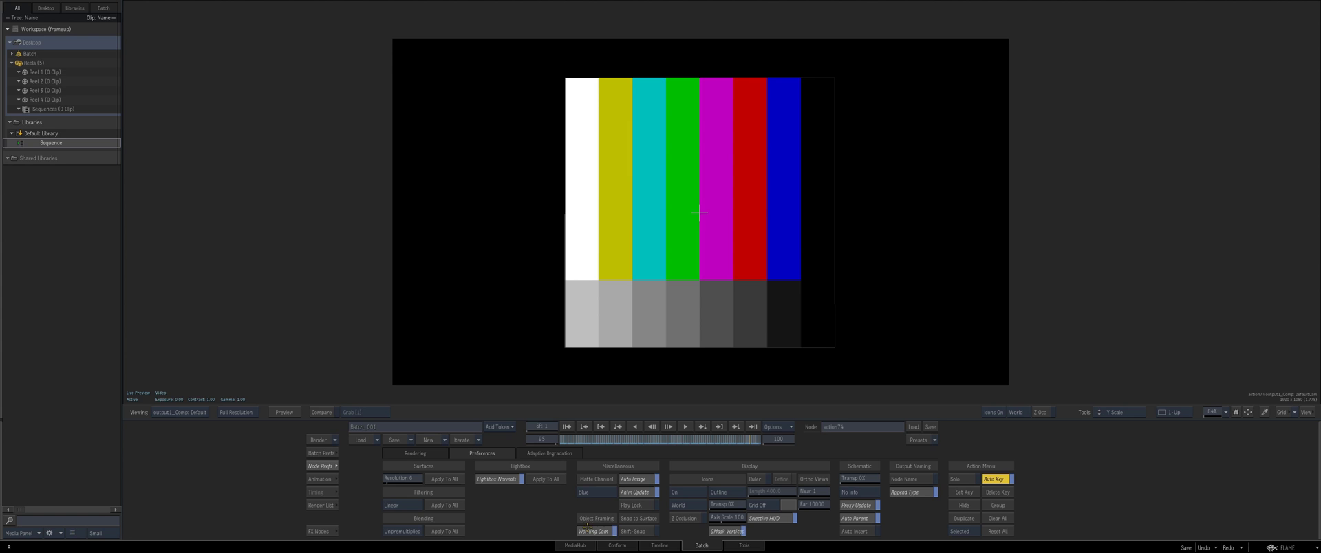